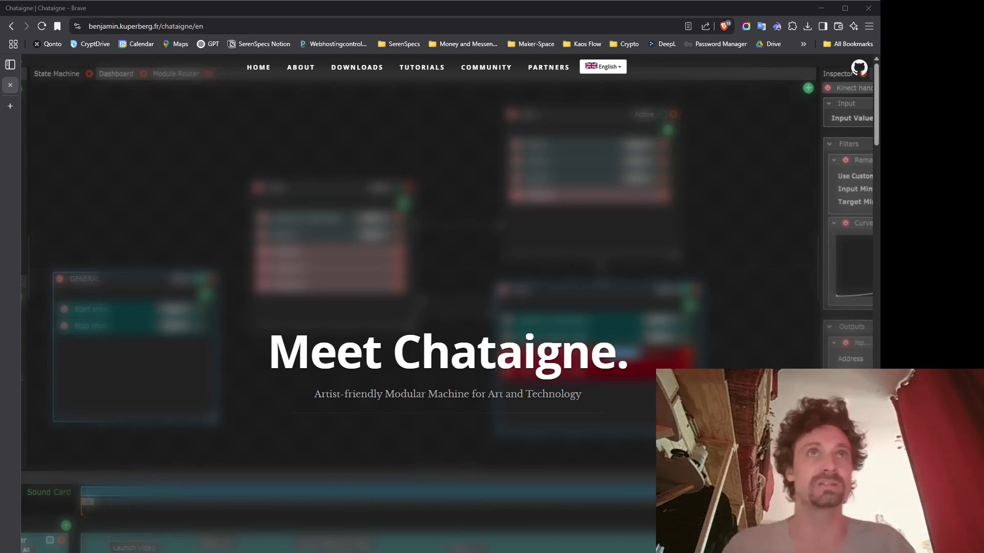
Step: Look through the Chataigne website's philosophy, supported protocols, software and hardware, and available download versions
scroll(450, 303, "down", 20)
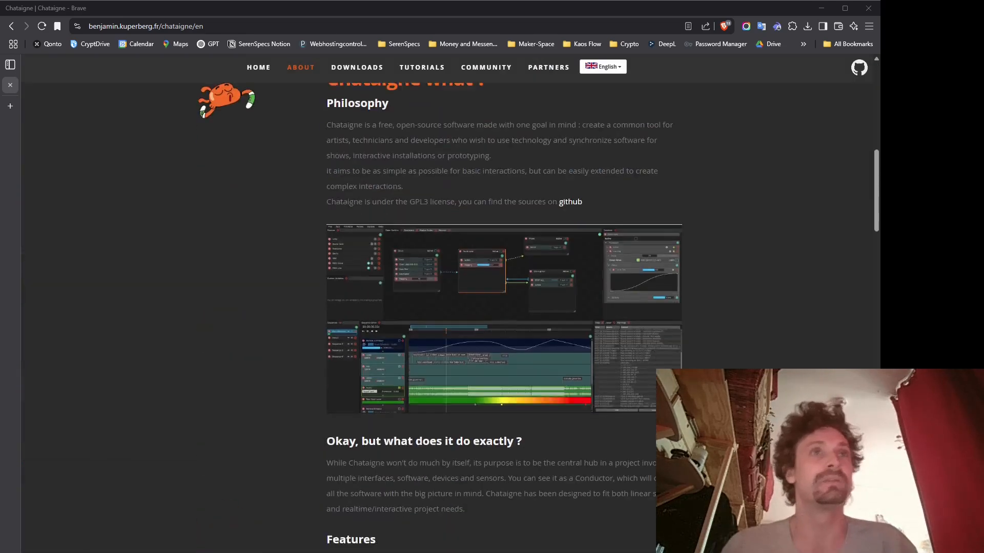
scroll(450, 304, "up", 6)
scroll(504, 308, "up", 3)
scroll(505, 307, "down", 7)
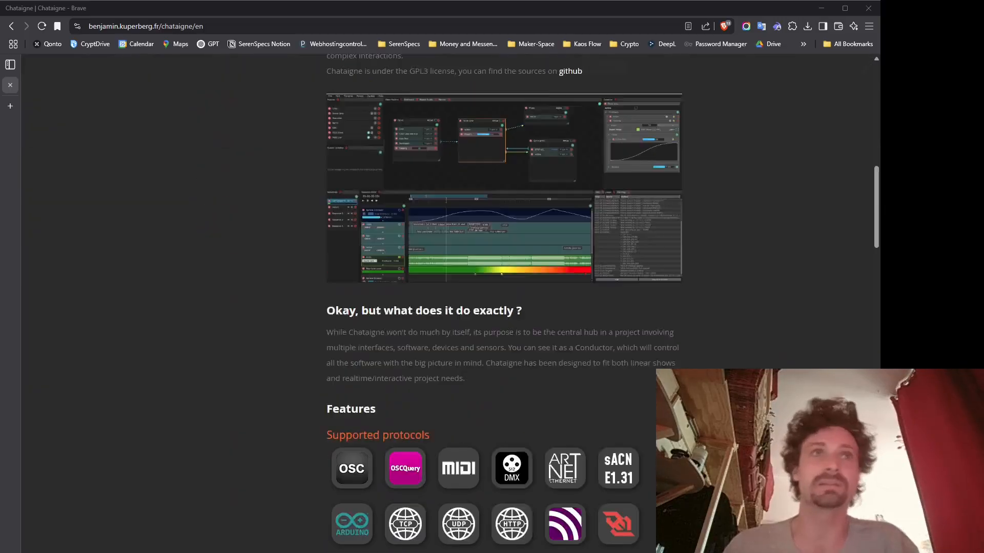
scroll(504, 307, "down", 12)
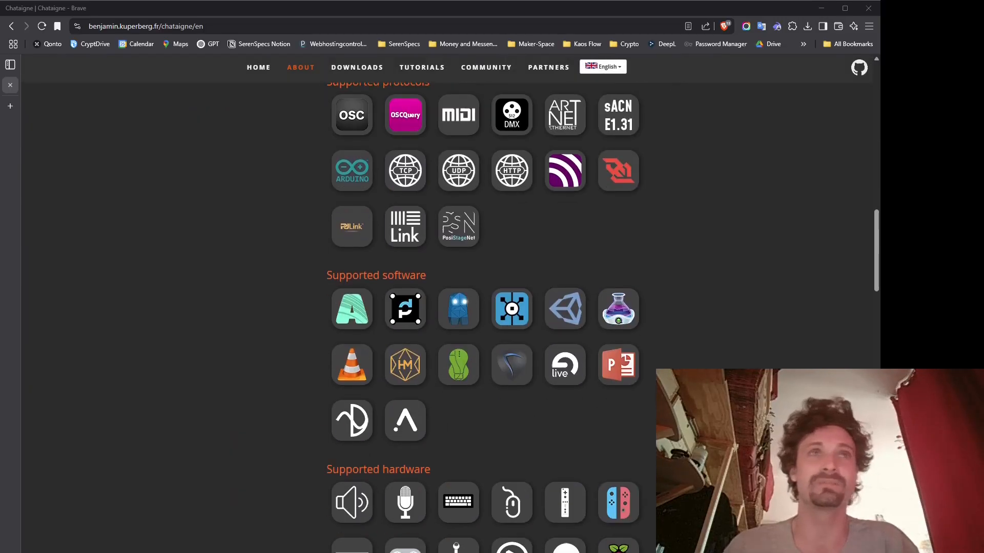
scroll(504, 248, "down", 8)
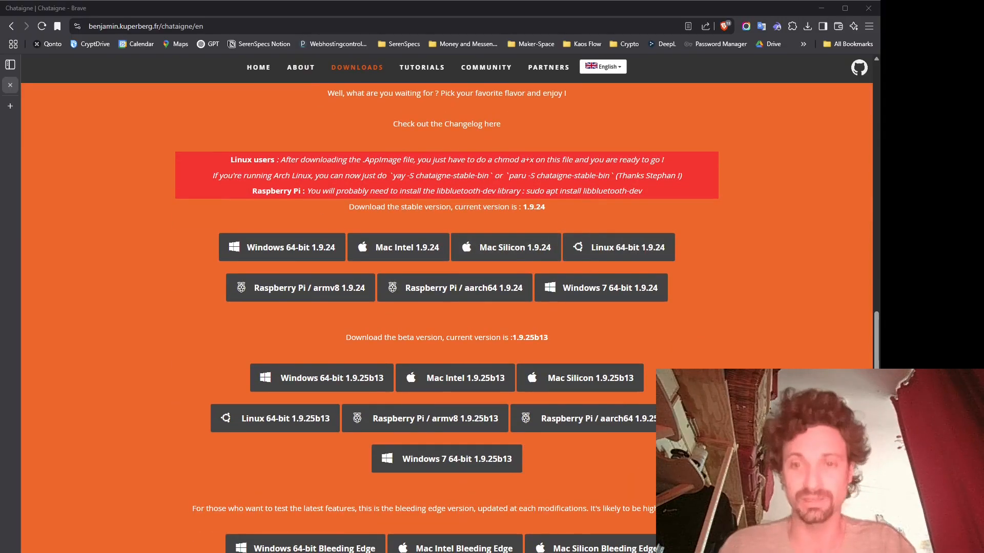
scroll(504, 308, "up", 18)
scroll(505, 307, "up", 2)
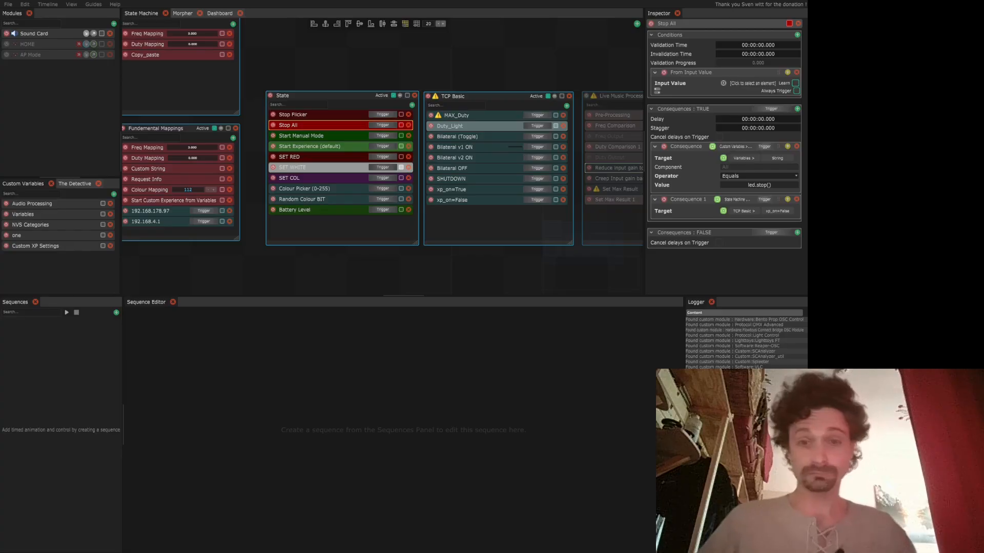
Step: Examine the layout of the state blocks in the State Machine and the trigger processors inside the State block
left_click(437, 261)
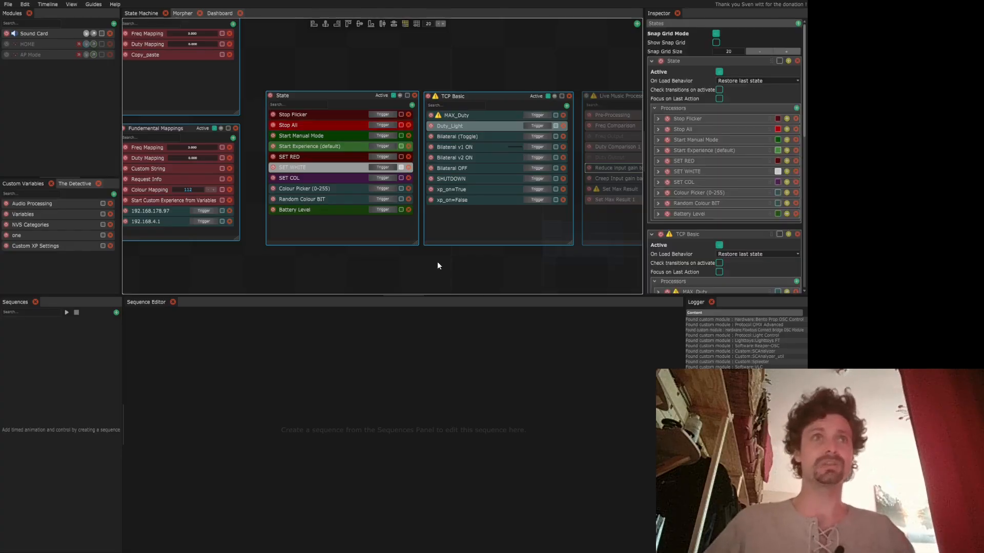
scroll(420, 207, "down", 2)
scroll(446, 246, "down", 3)
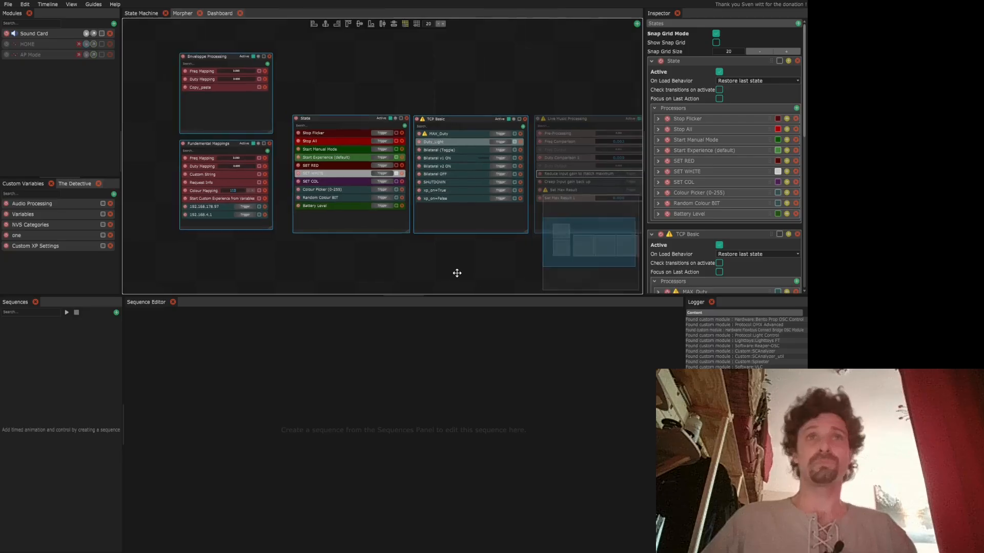
scroll(426, 267, "up", 3)
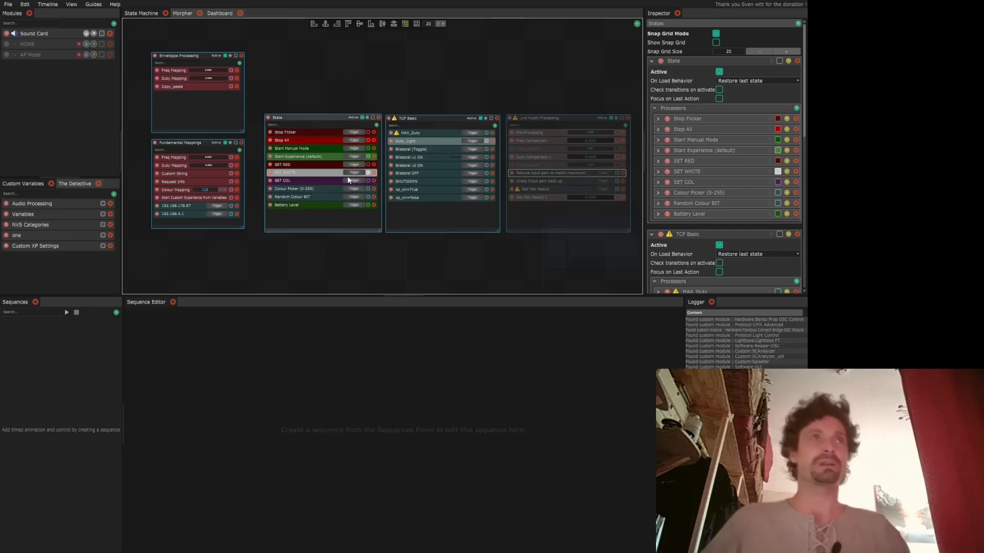
scroll(389, 193, "up", 2)
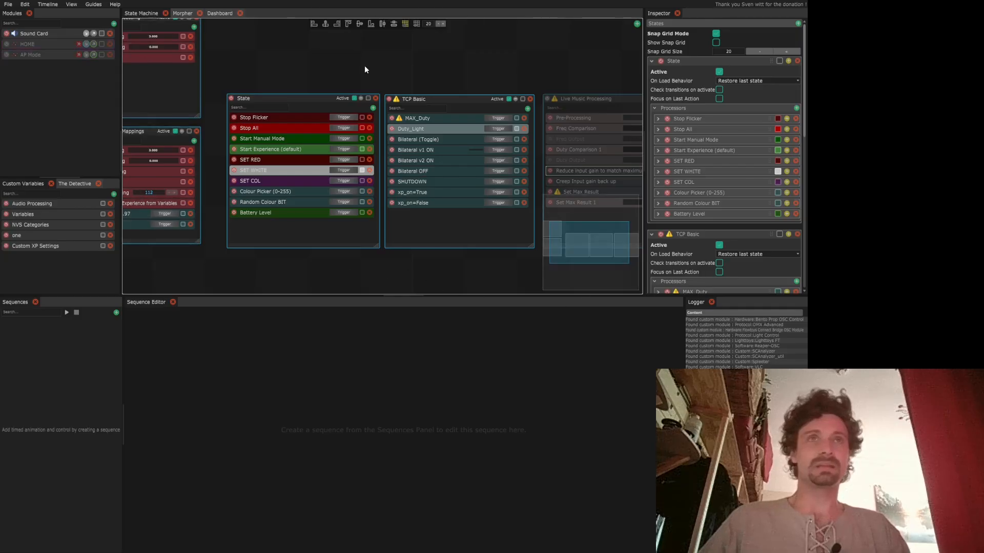
scroll(388, 146, "down", 2)
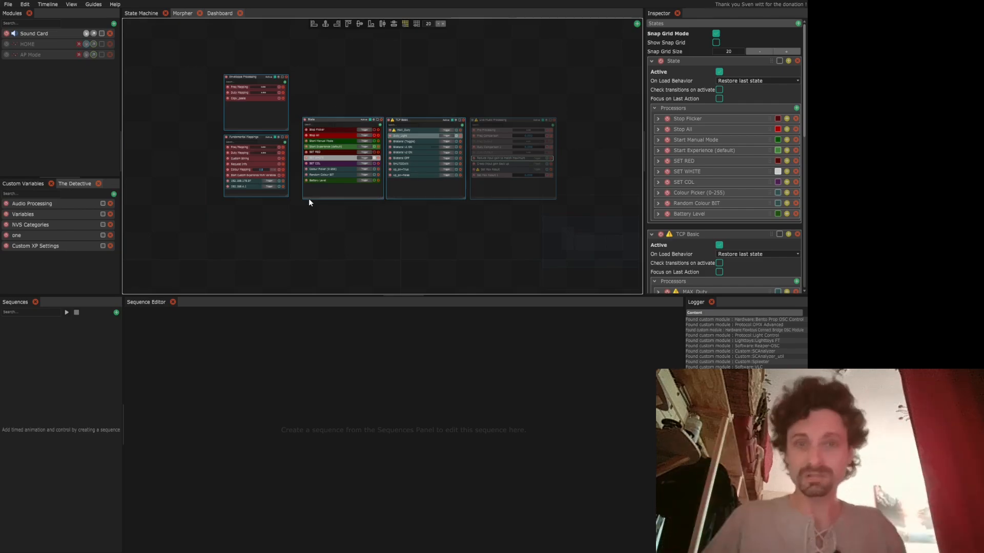
scroll(395, 164, "up", 2)
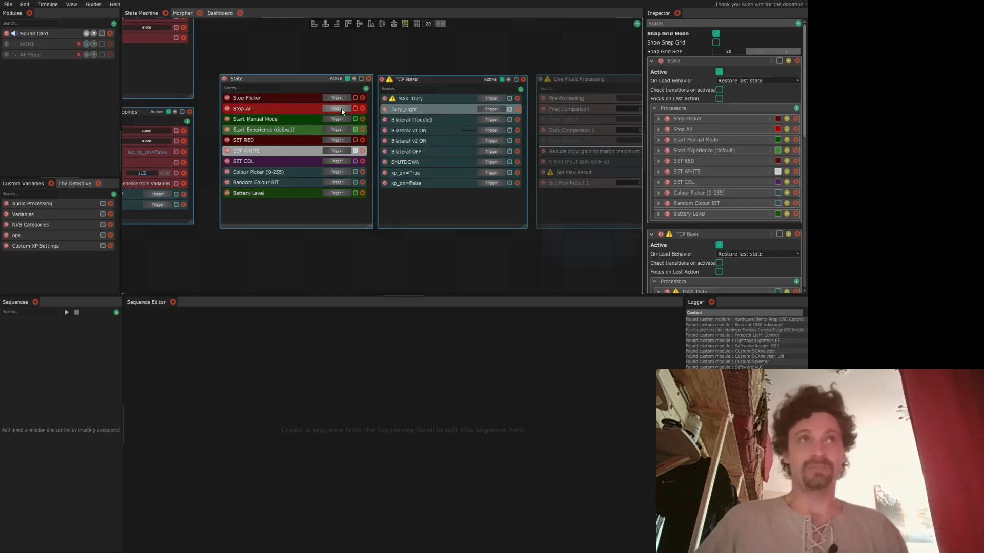
left_click(325, 121)
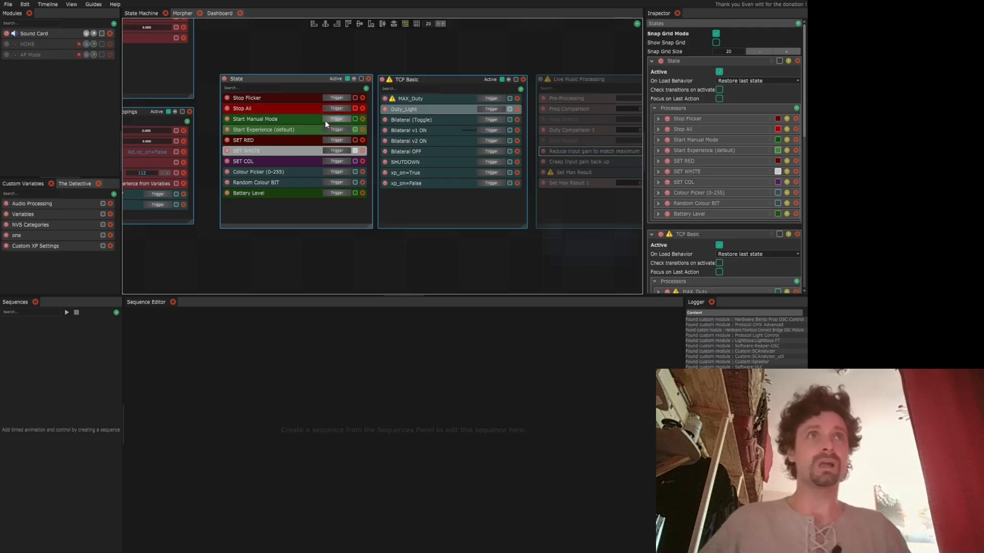
left_click(328, 130)
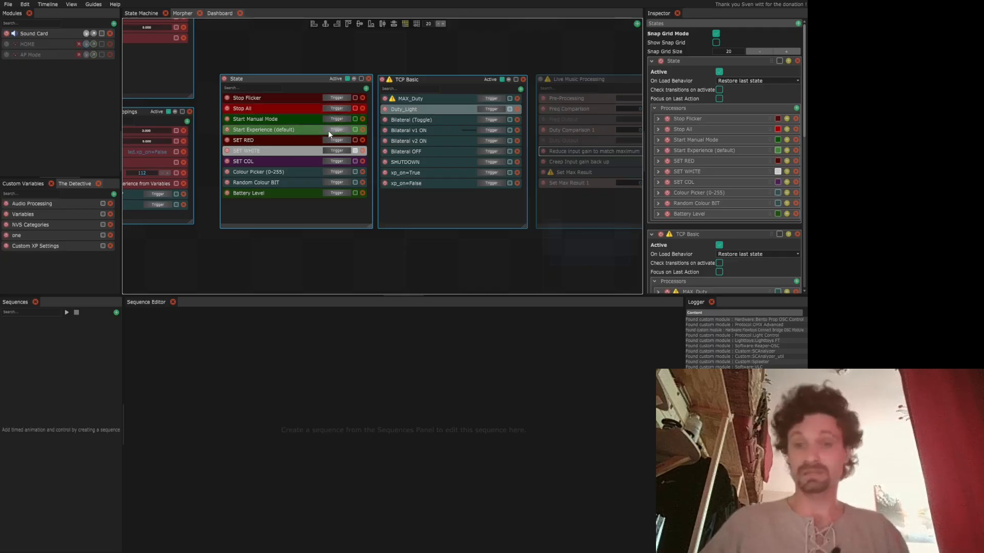
left_click(327, 140)
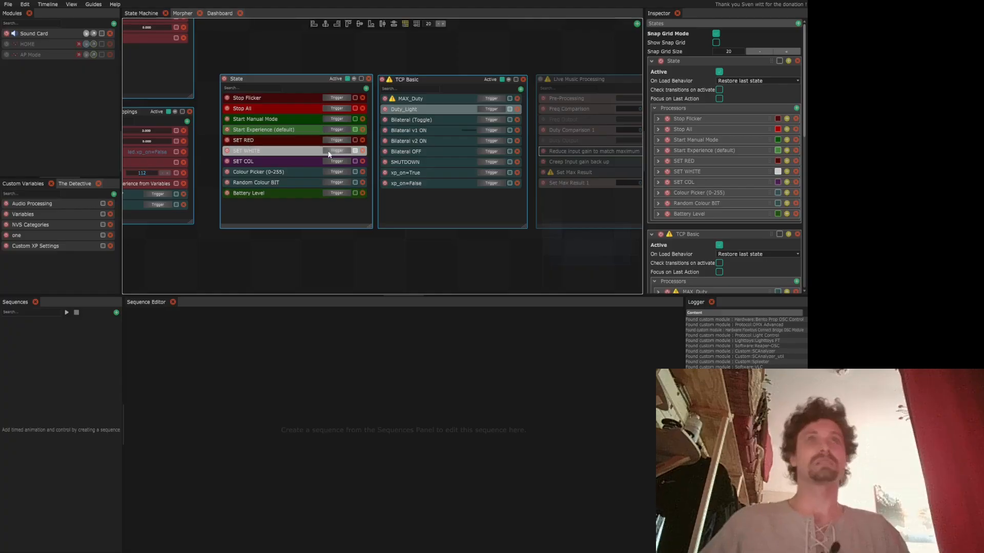
left_click(332, 149)
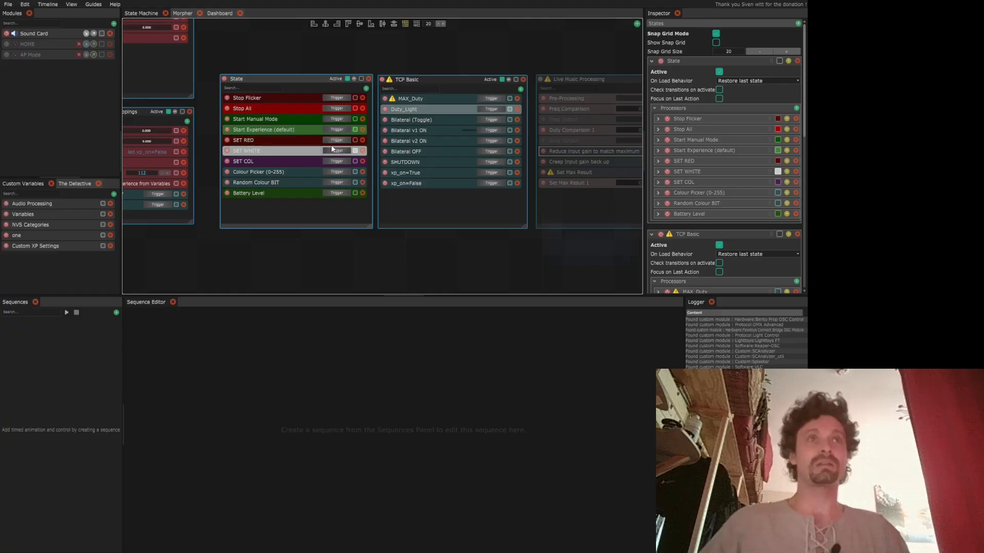
Step: Set the consequence value of the Colour Picker (0-255) processor to 255, and change it to 5
left_click(298, 173)
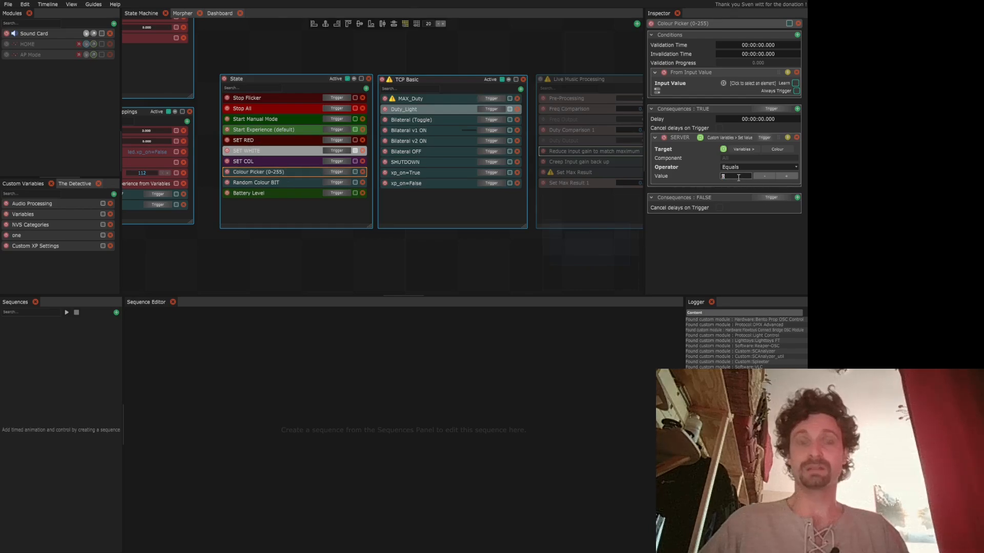
type("255")
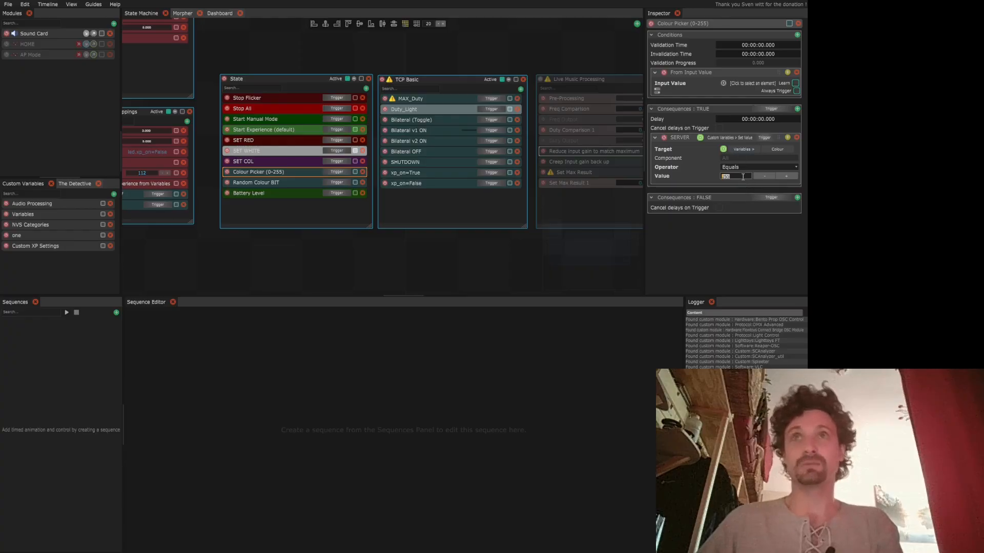
type("5")
key("Return")
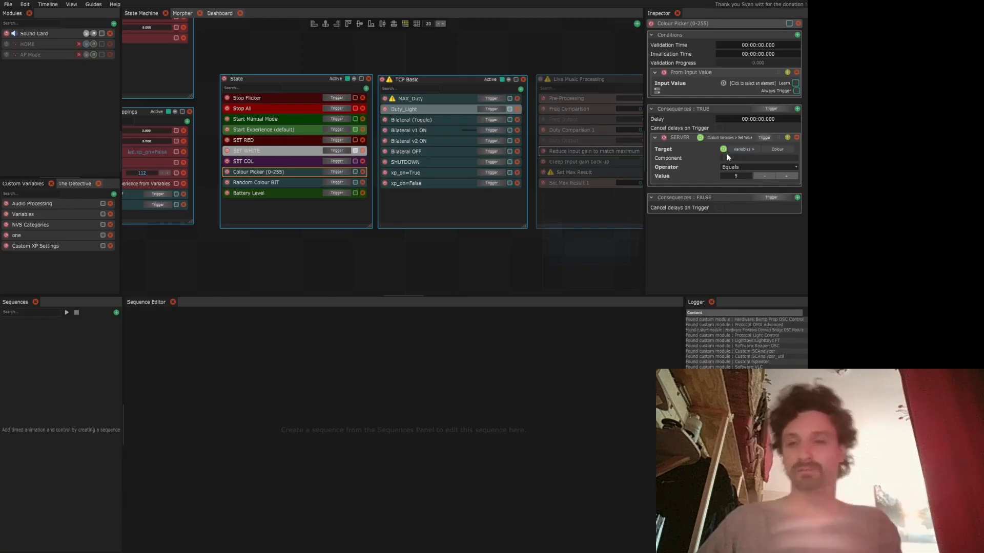
Step: Inspect the Random Colour BIT processor and rename the SET COL processor as SET COL MODE
left_click(287, 184)
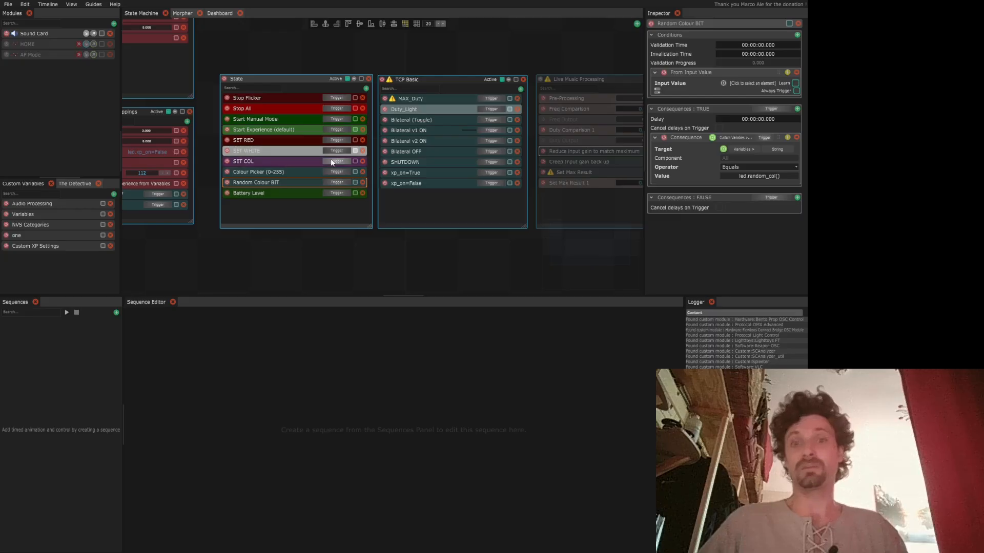
left_click(250, 161)
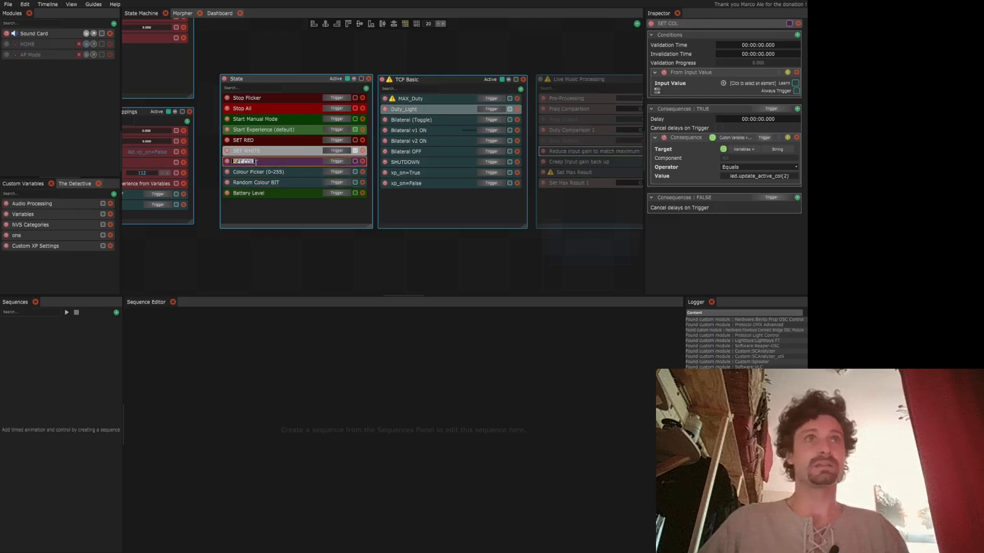
left_click(254, 161)
type("MODE")
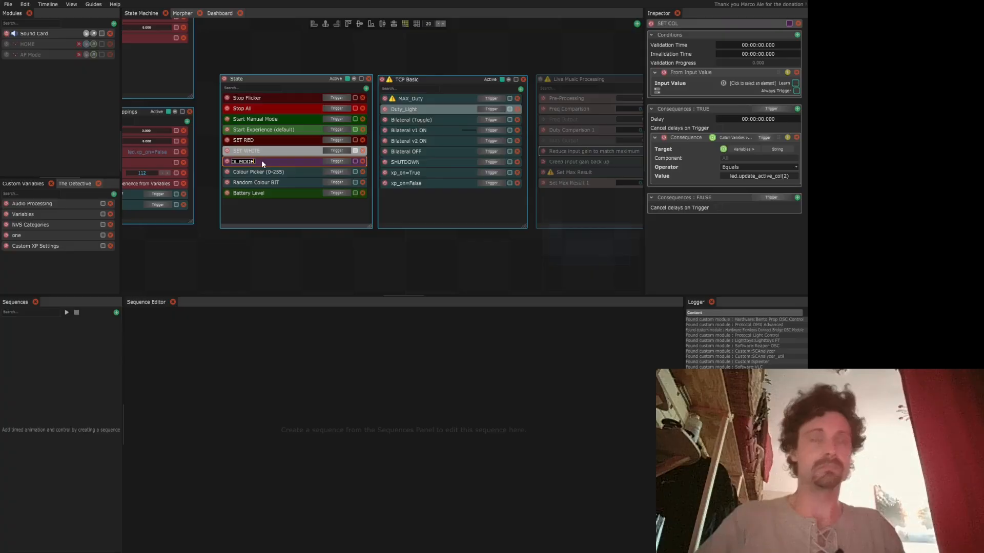
key("Return")
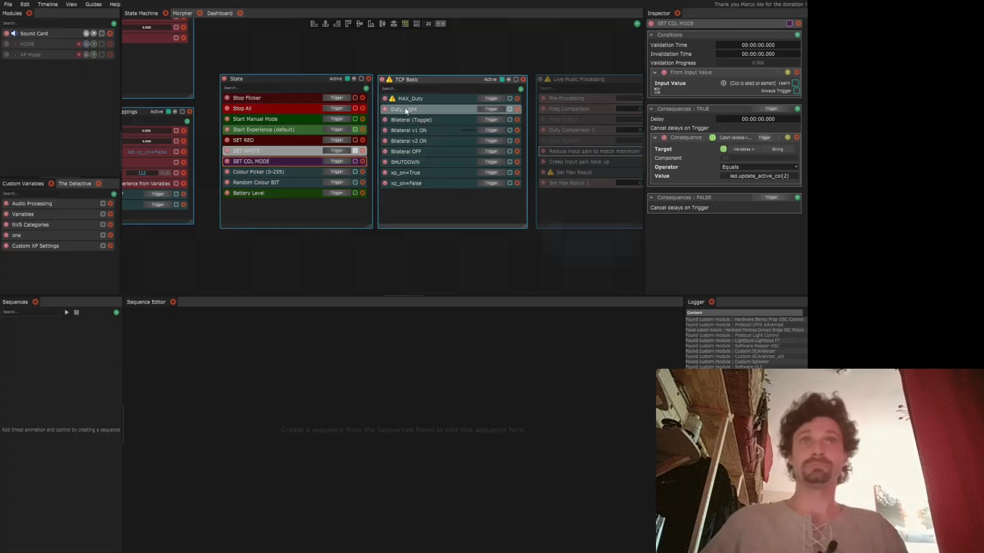
Step: Inspect the TCP Basic processors one by one, including MAX_Duty, the Bilateral modes, SHUTDOWN and xp_on=True
left_click(430, 97)
left_click(427, 108)
left_click(424, 121)
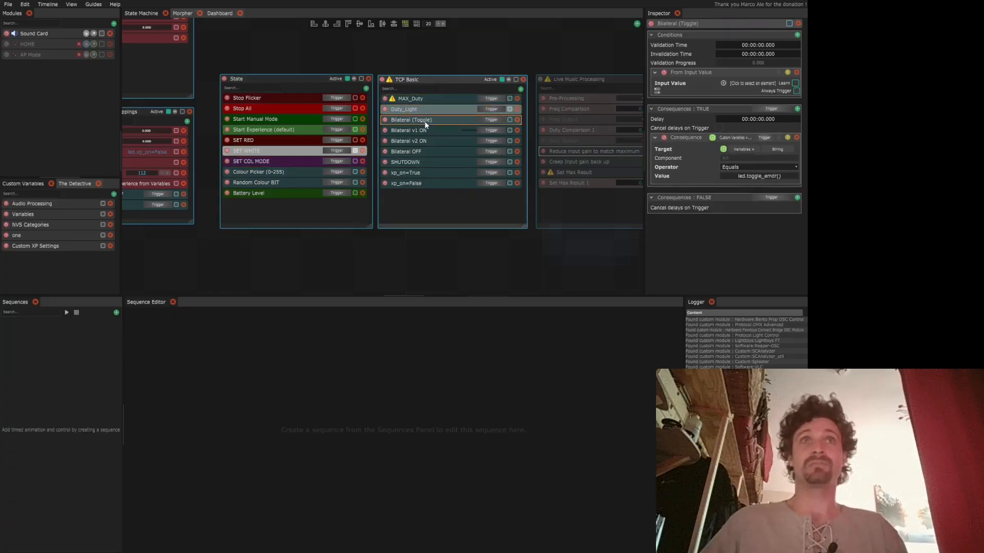
left_click(423, 132)
left_click(421, 140)
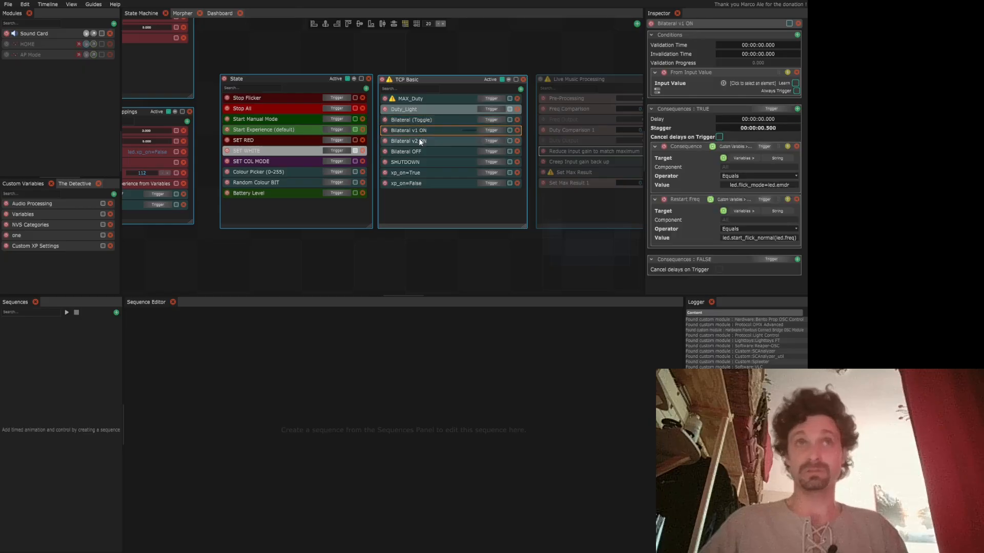
left_click(414, 151)
left_click(415, 100)
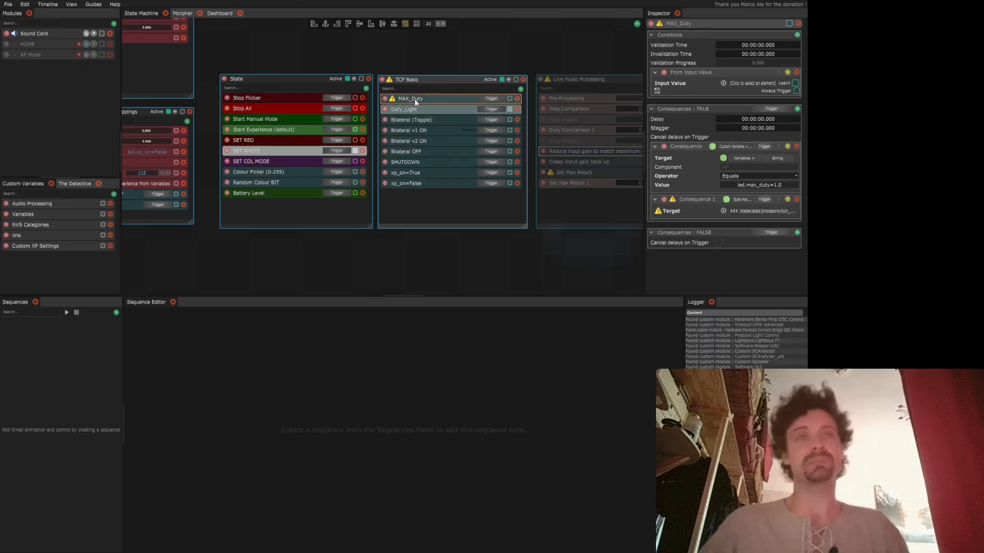
left_click(441, 160)
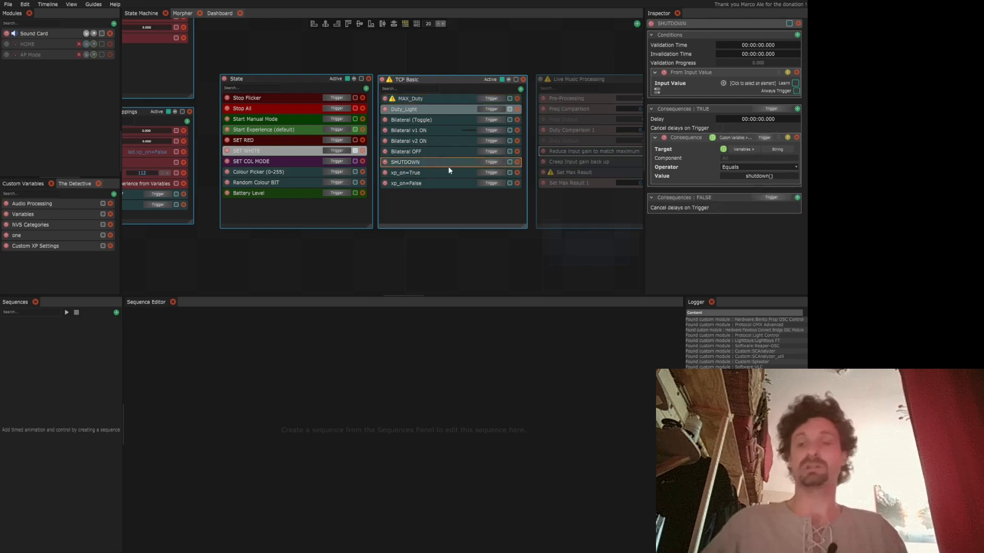
left_click(448, 169)
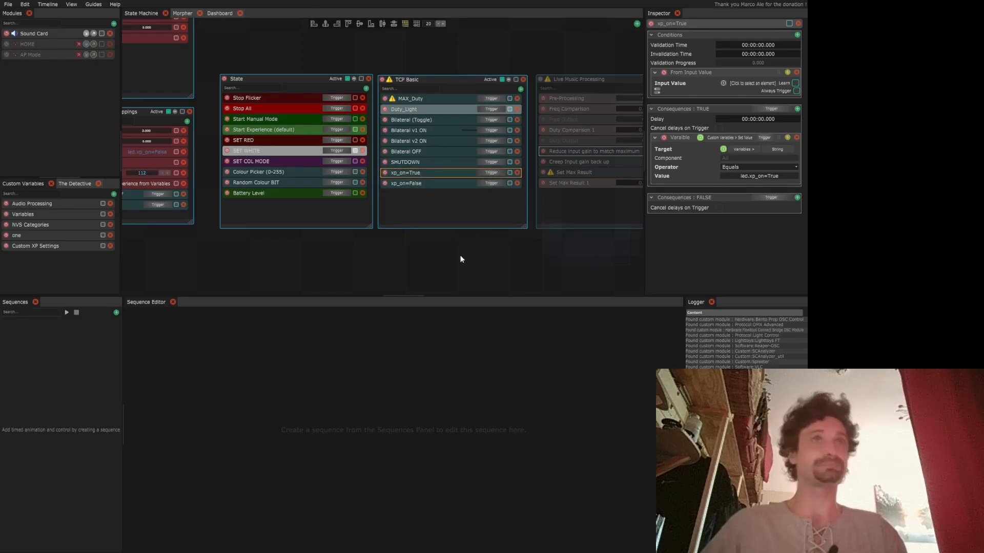
Step: Inspect the Live Music Processing state and the settings of its Pre-Processing mapping
left_click_drag(461, 259, 270, 254)
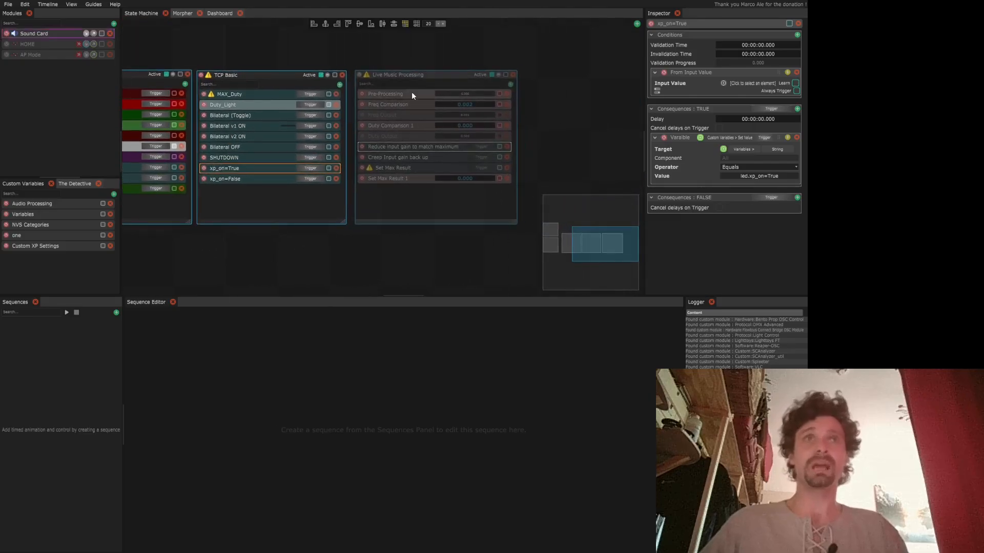
left_click(391, 75)
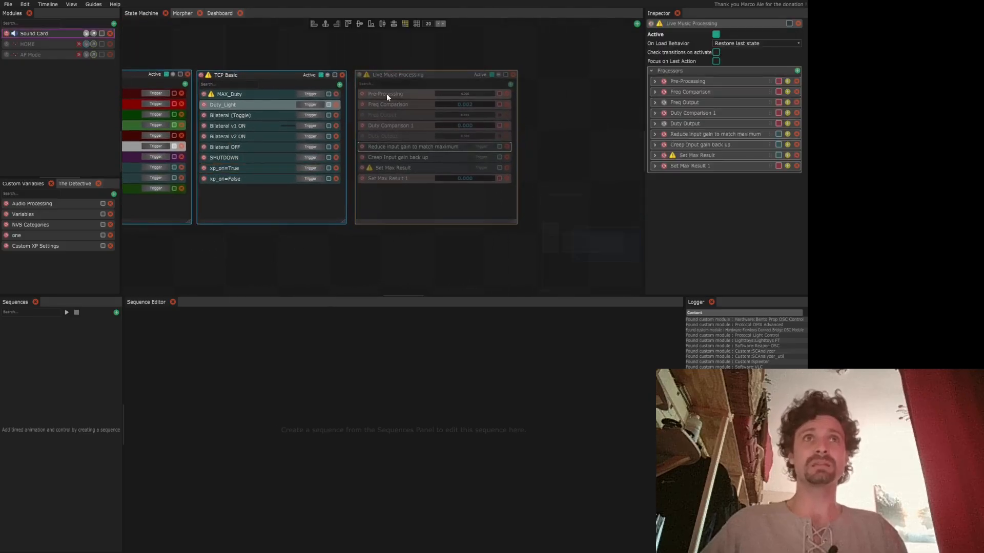
left_click(386, 94)
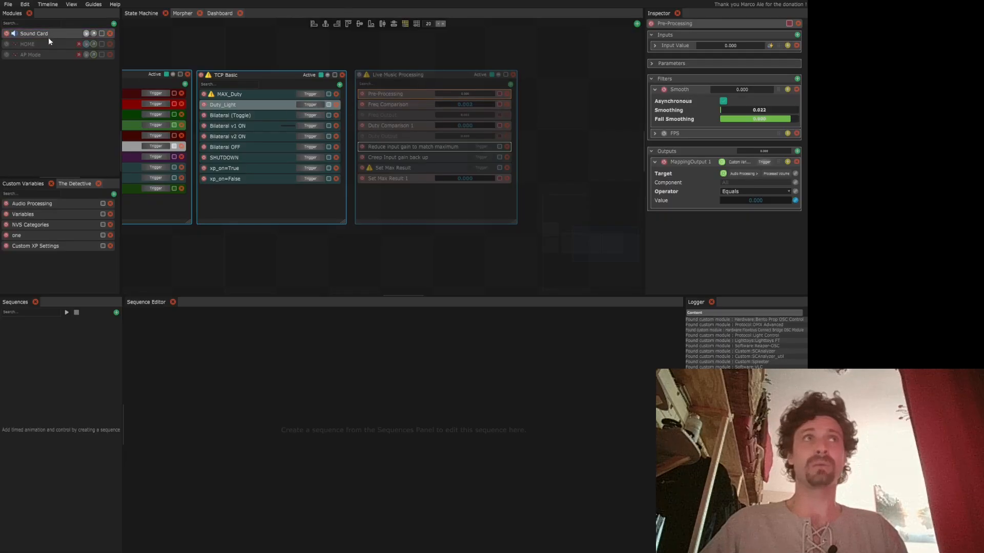
Step: Review the parameters of the Sound Card, HOME and AP Mode modules
left_click_drag(273, 255, 444, 257)
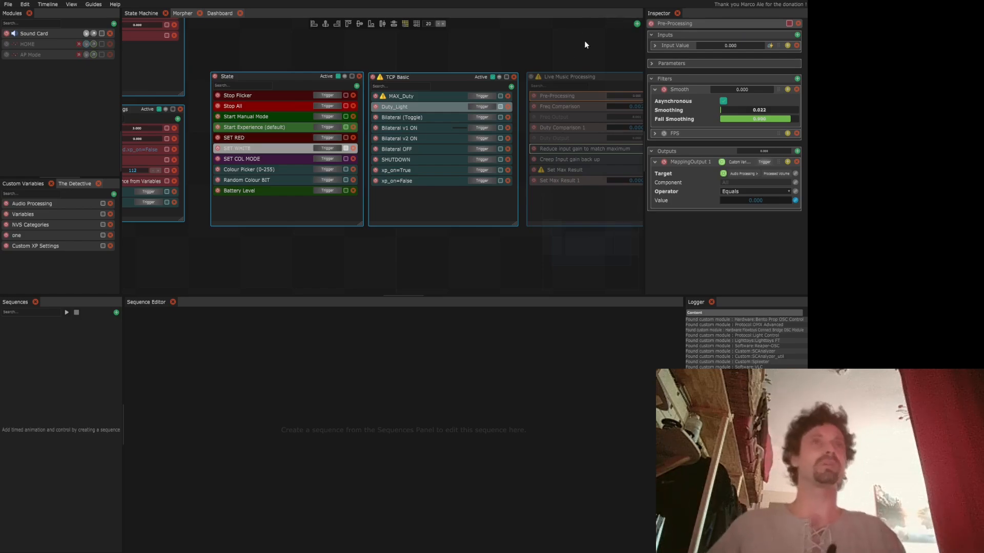
left_click_drag(366, 272, 443, 271)
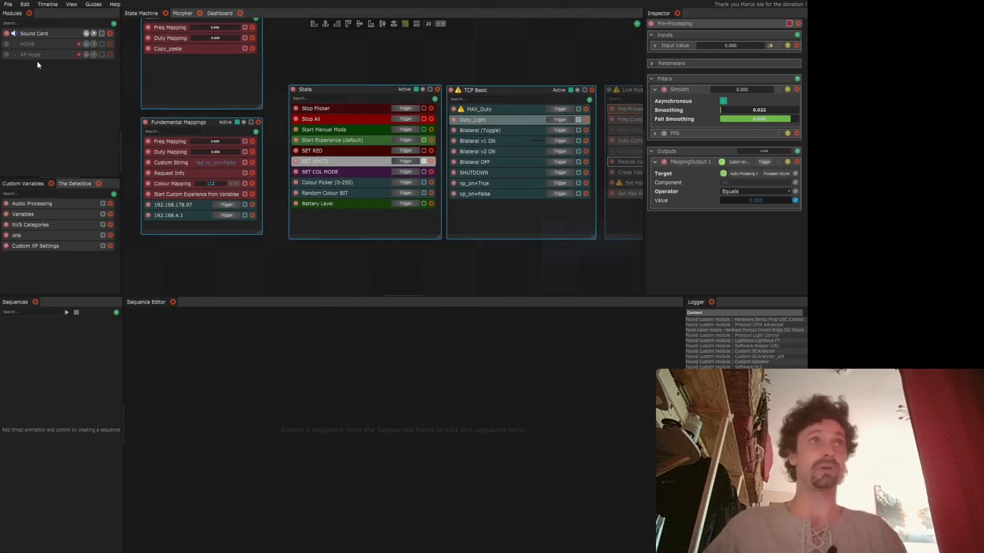
left_click(45, 34)
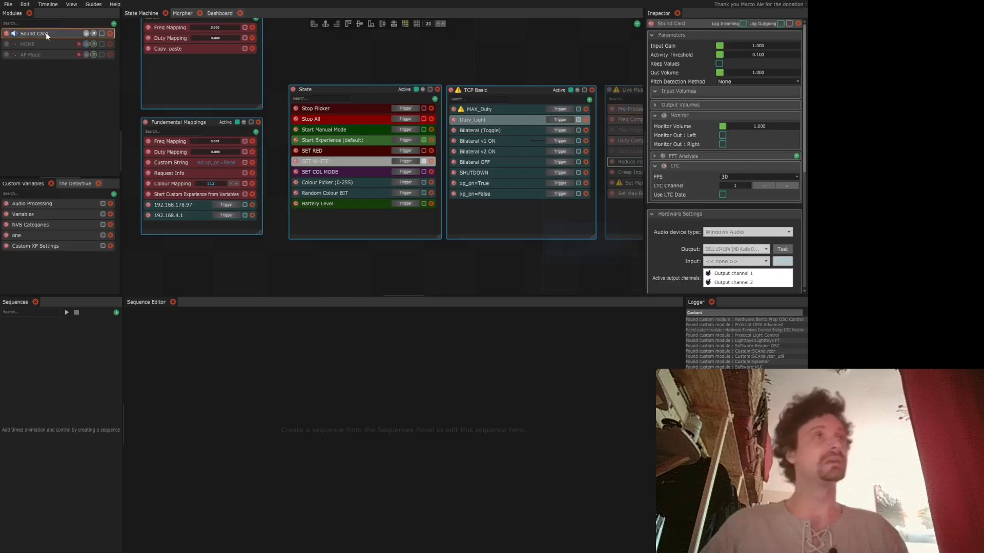
left_click(54, 44)
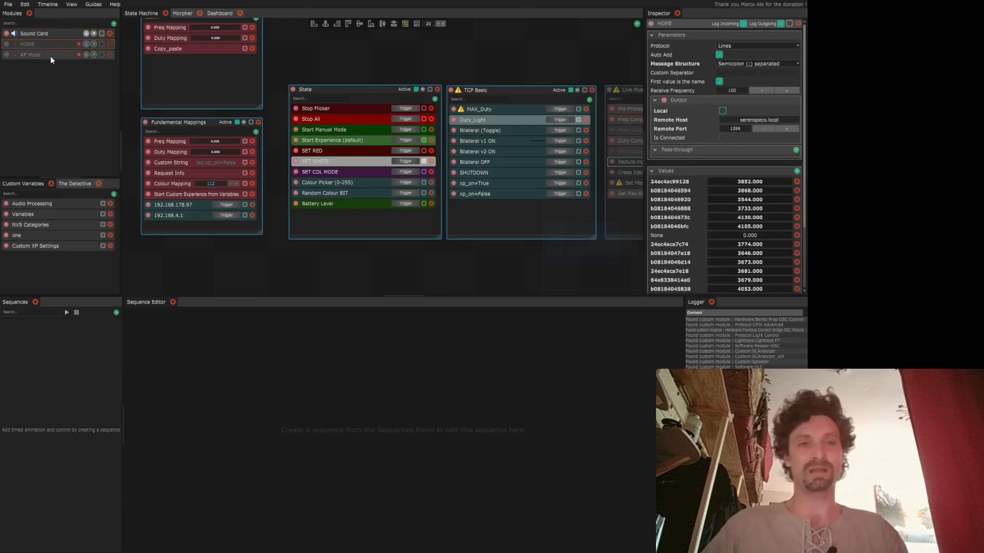
left_click(50, 57)
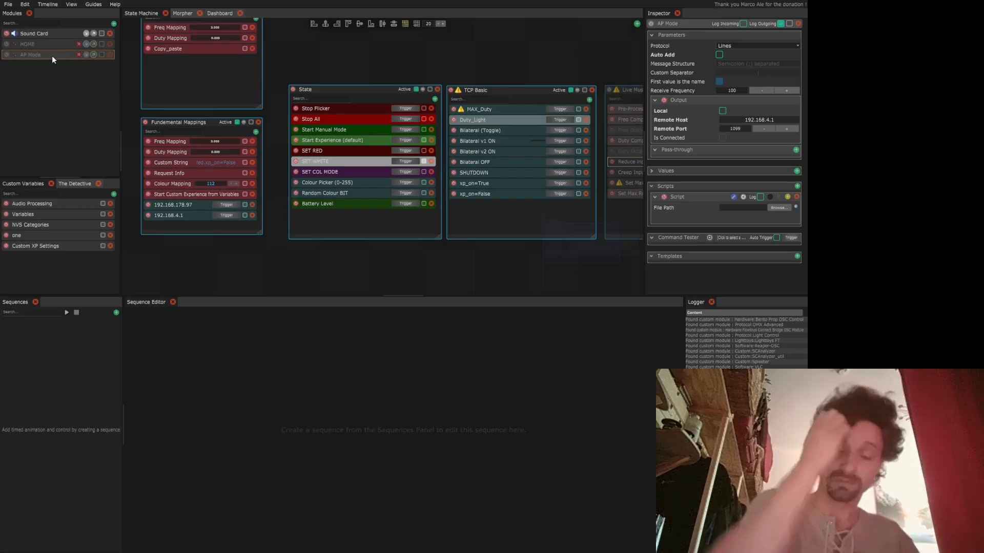
Step: Enable the HOME module for the device connection, leave AP Mode disabled, and widen the Logger to show its Source column
left_click(7, 55)
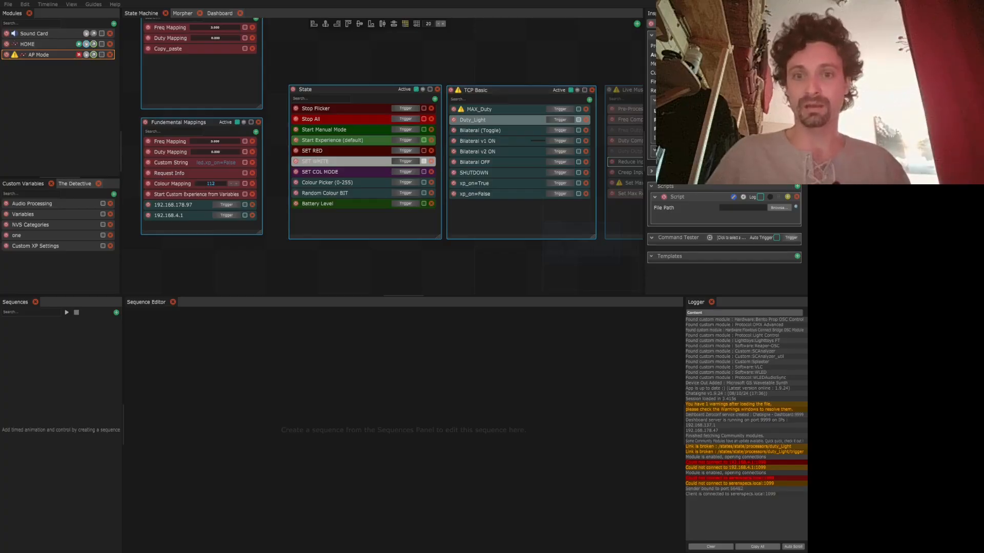
mouse_move(685, 492)
left_mouse_down()
mouse_move(732, 493)
mouse_move(679, 497)
left_mouse_up()
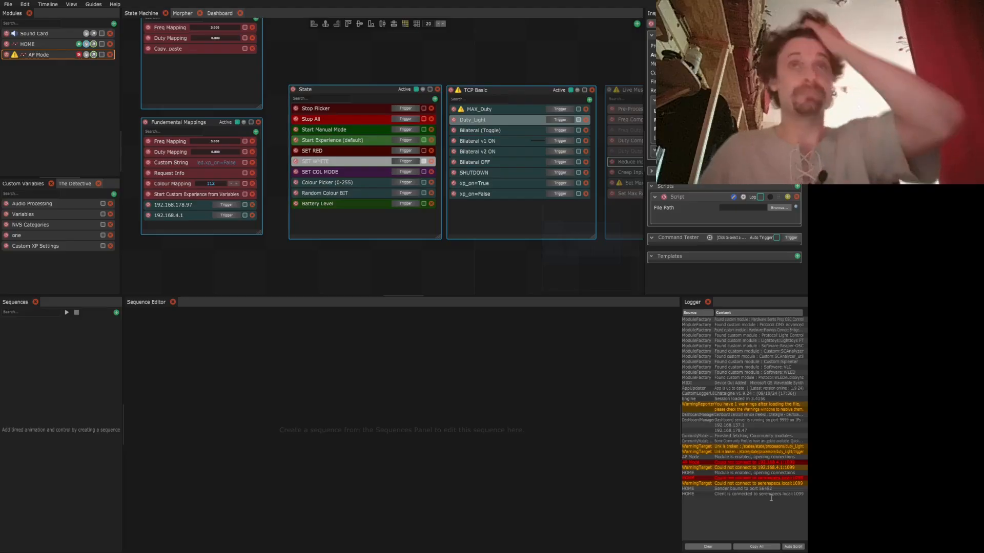
left_click(6, 55)
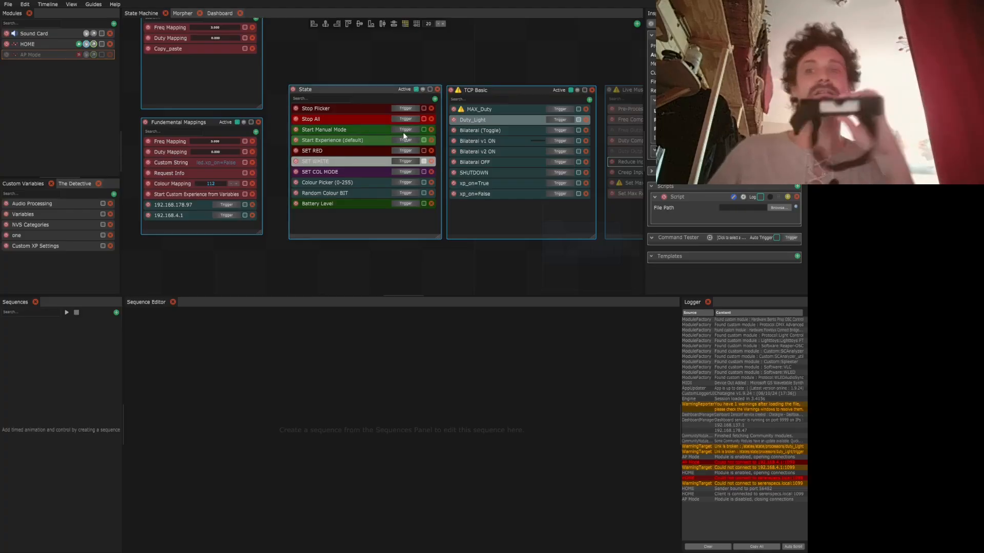
Step: Trigger SET RED, Start Manual Mode, SET WHITE and SET COL MODE in the State processors to test the light
left_click(400, 152)
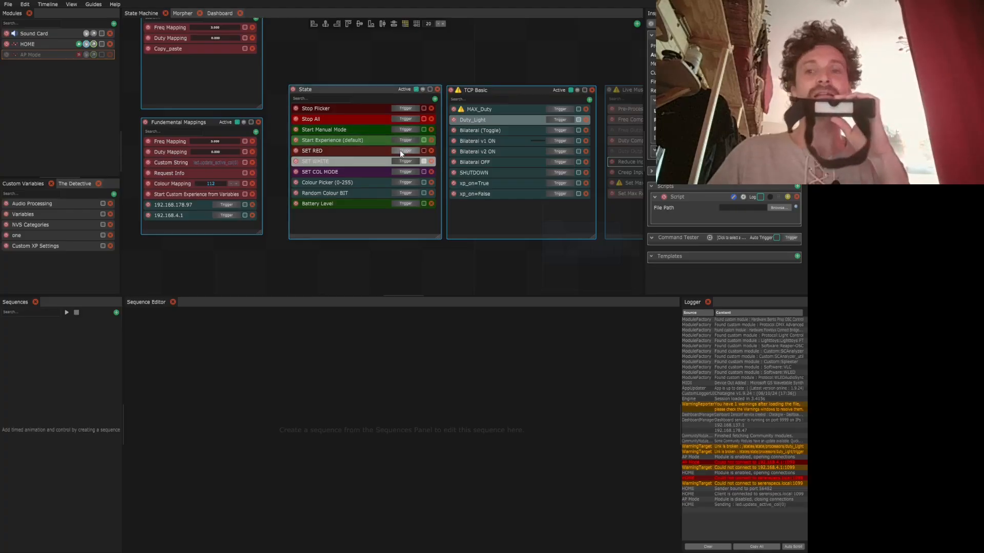
left_click(402, 130)
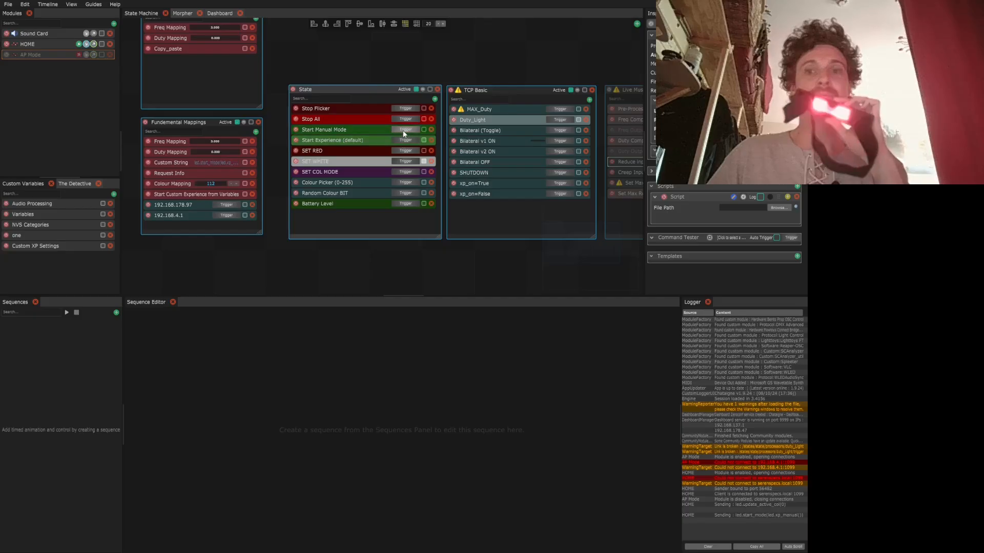
left_click(405, 162)
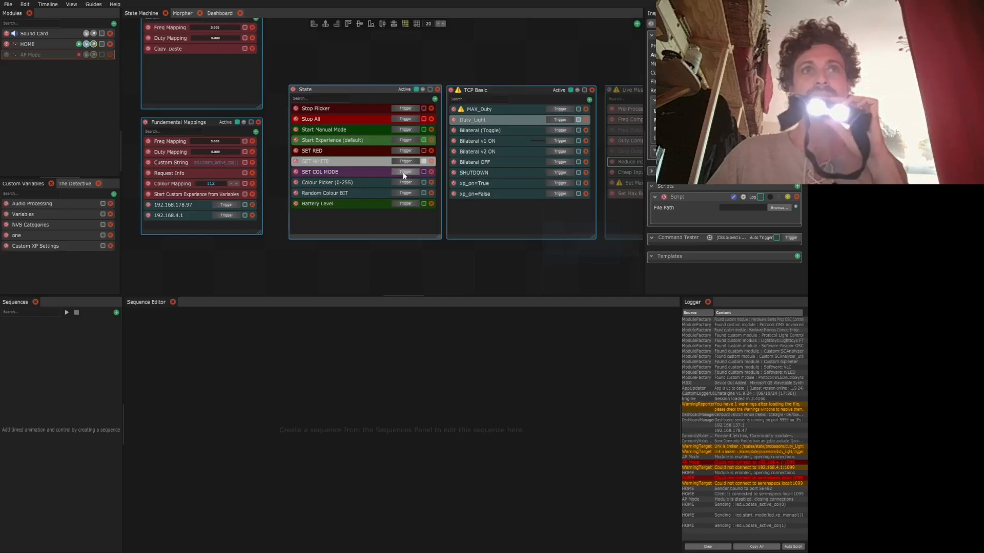
left_click(403, 172)
Step: Trigger Random Colour BIT repeatedly to send a series of random colours to the light
left_click(400, 196)
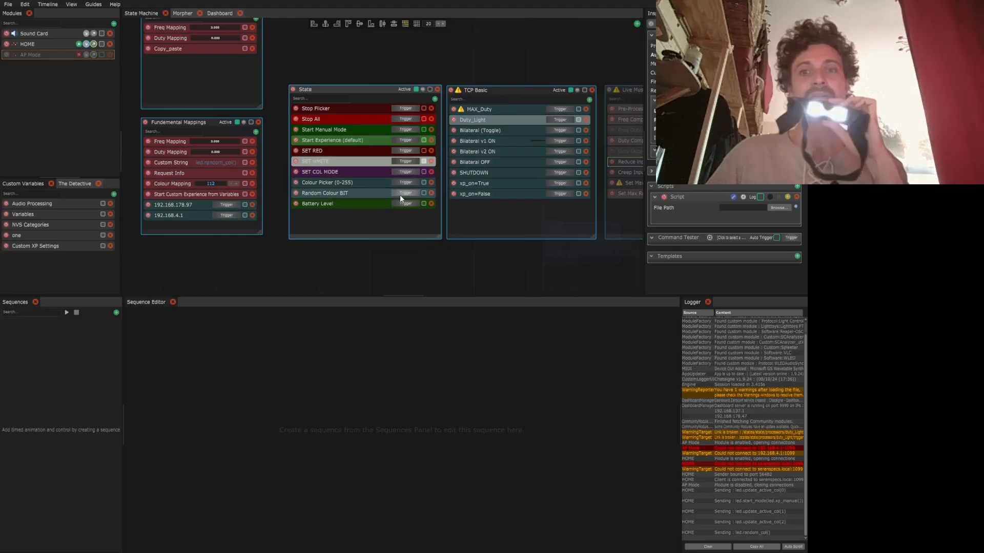
left_click(400, 196)
left_click(400, 196)
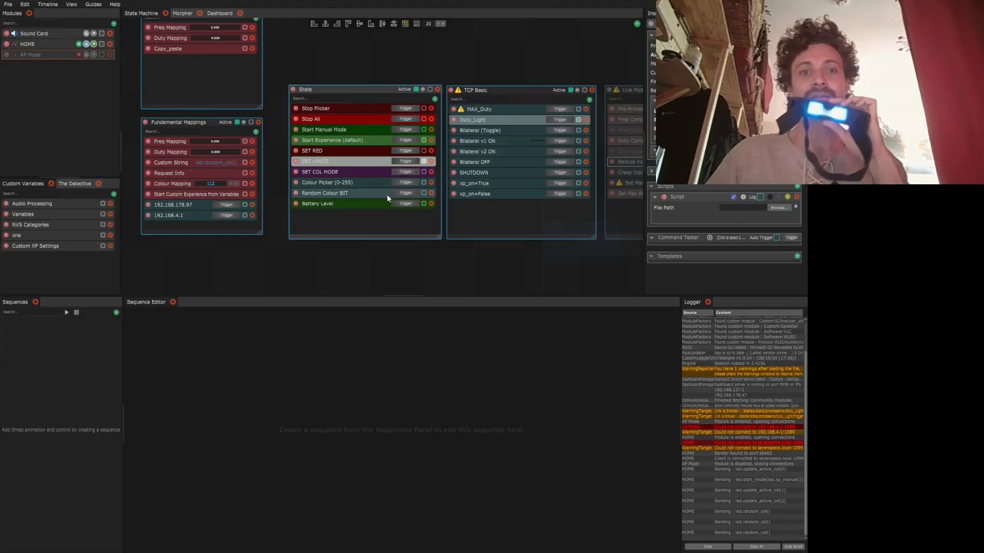
left_click(398, 195)
left_click(397, 195)
left_click(397, 195)
left_click(398, 195)
left_click(397, 195)
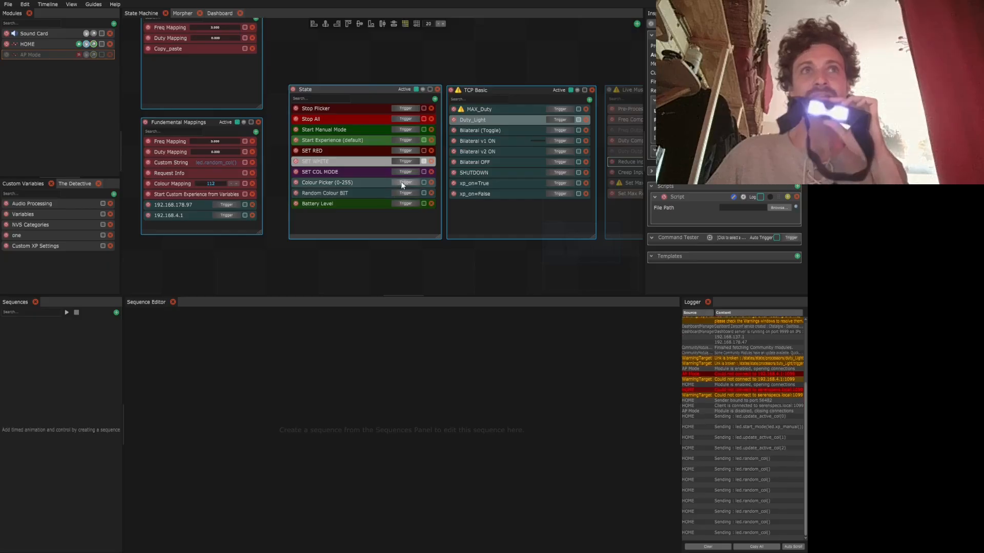
Step: Send colour values 70 and 140 with Colour Picker (0-255), and switch the light back with SET RED
left_click(374, 183)
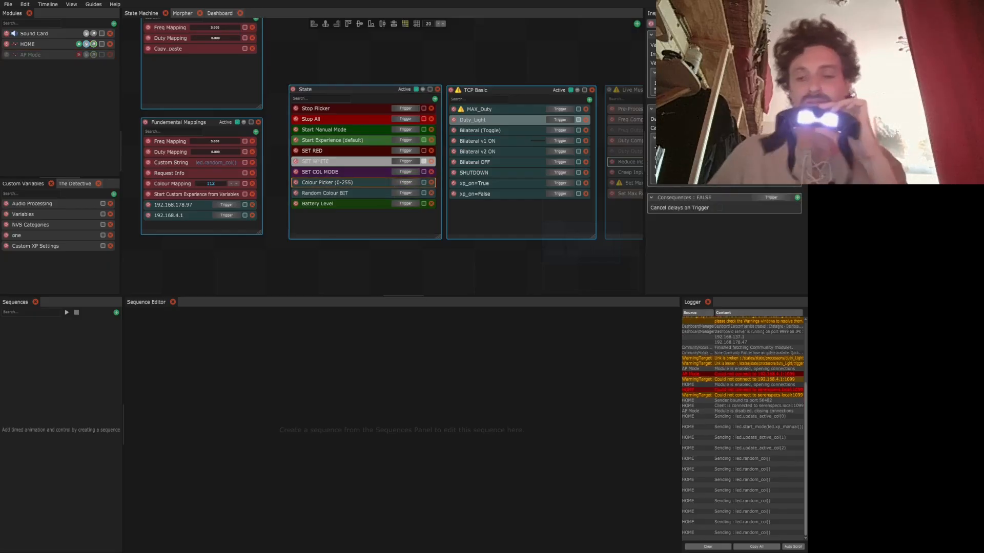
left_click(411, 183)
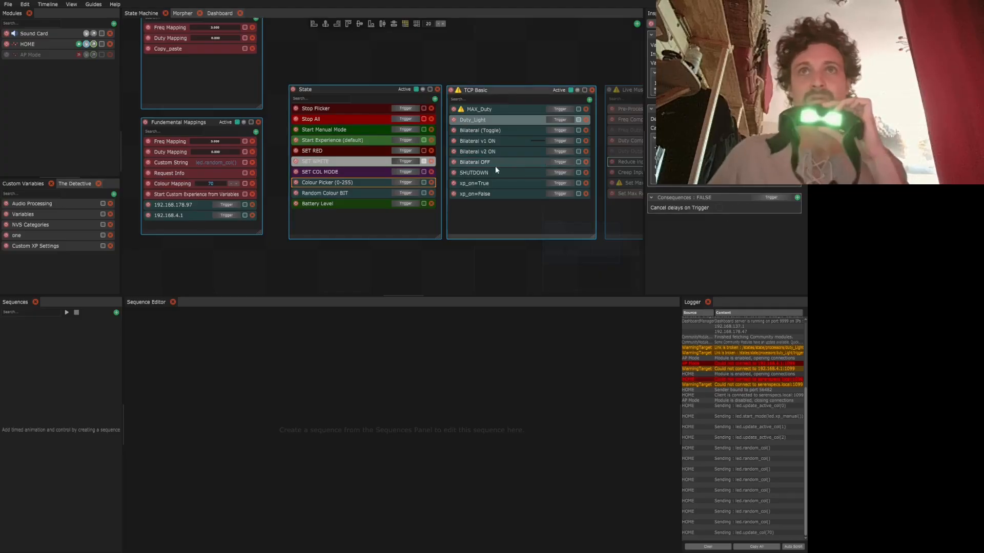
left_click(401, 181)
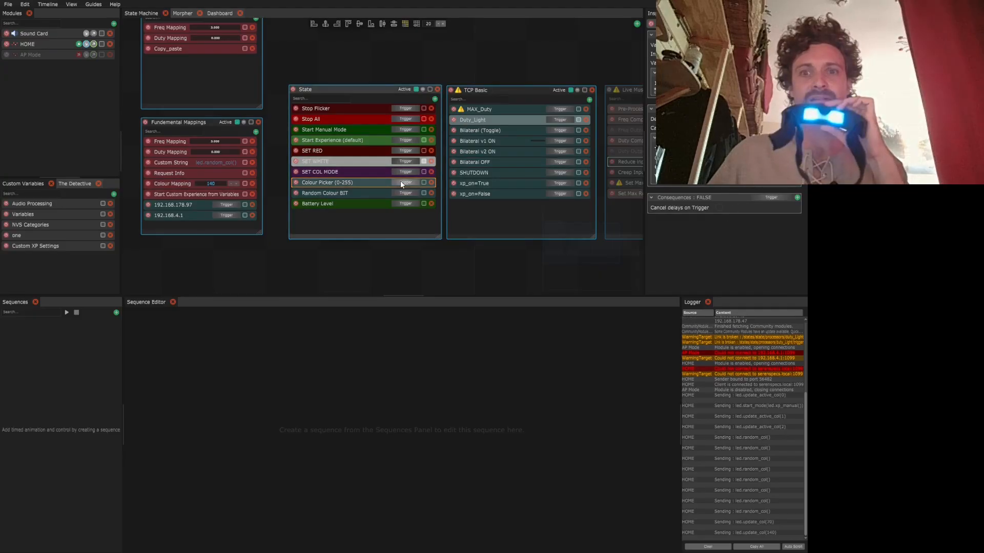
left_click(404, 149)
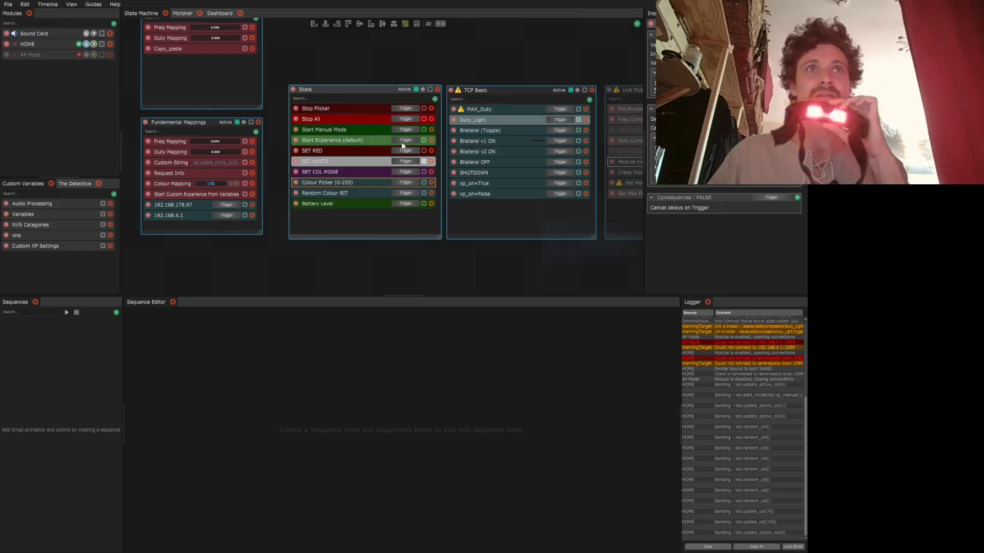
Step: Restart manual mode after Stop All, trigger Bilateral v1 ON, Bilateral v2 ON and Bilateral OFF, and finish with Stop All
left_click(405, 119)
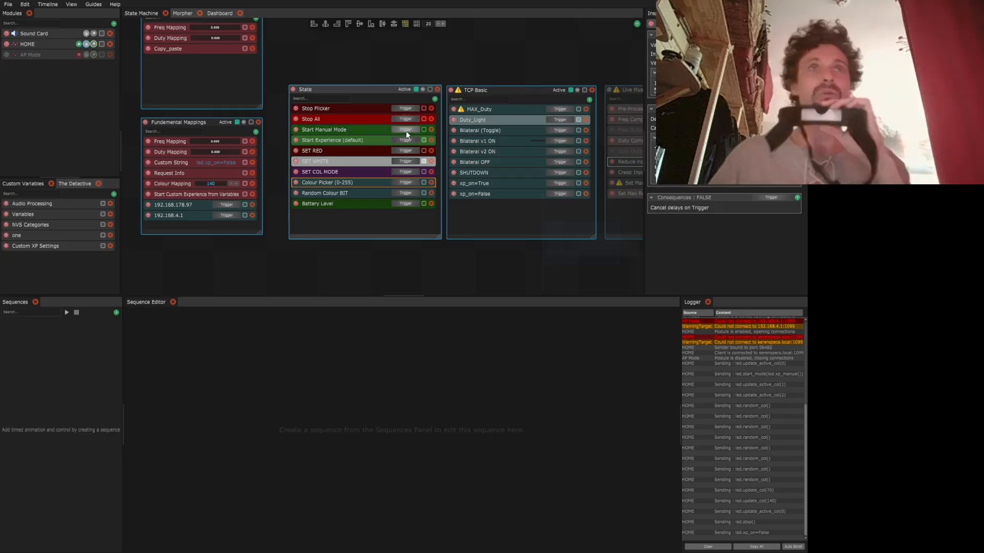
left_click(406, 130)
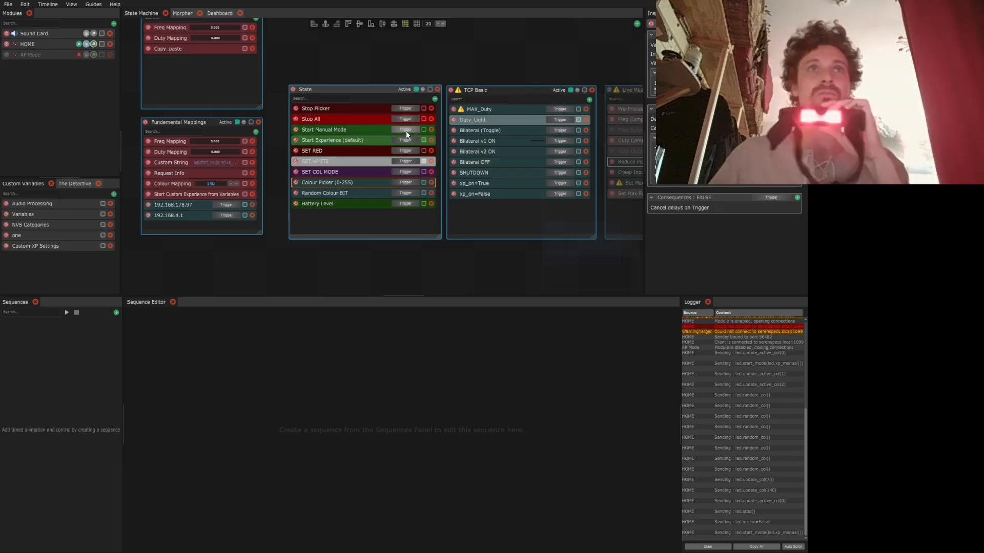
left_click(549, 141)
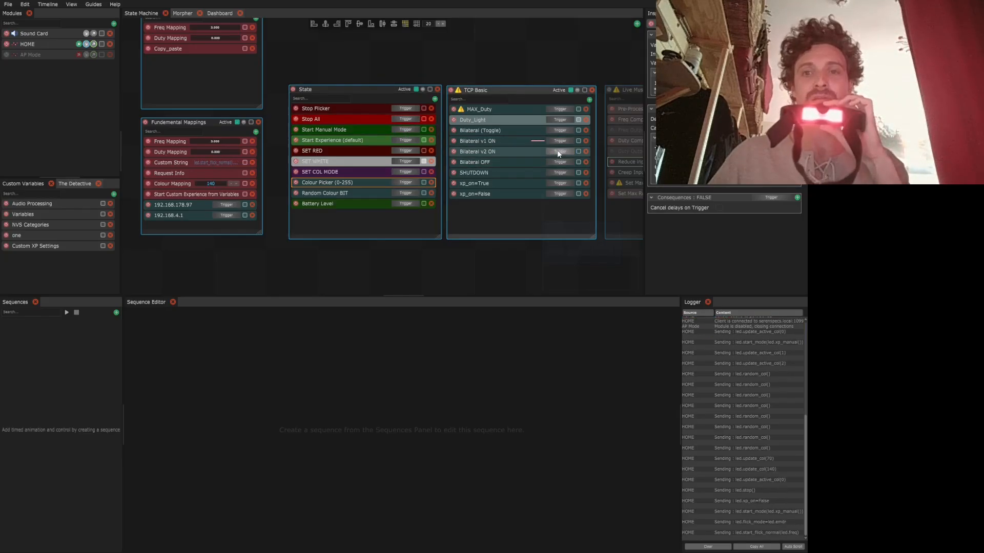
left_click(560, 152)
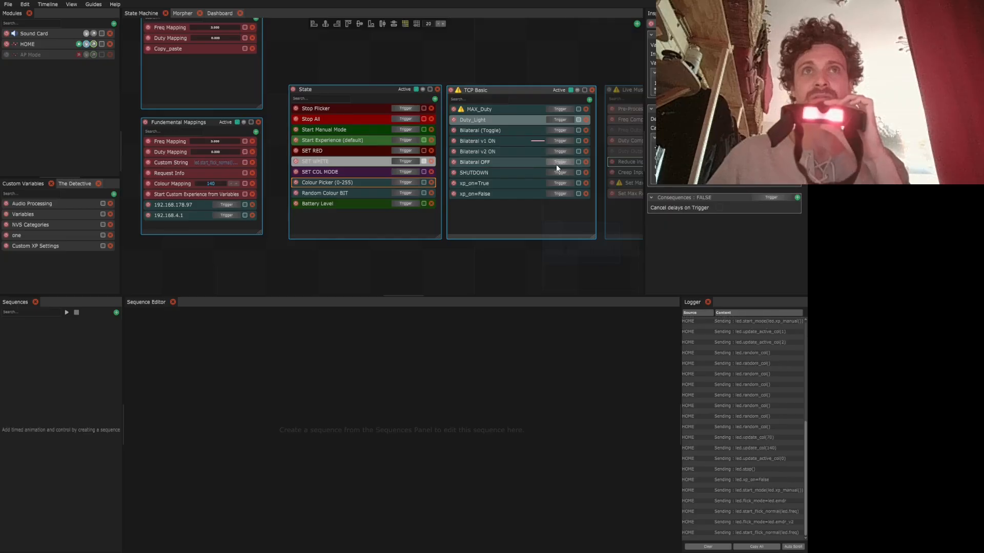
left_click(556, 163)
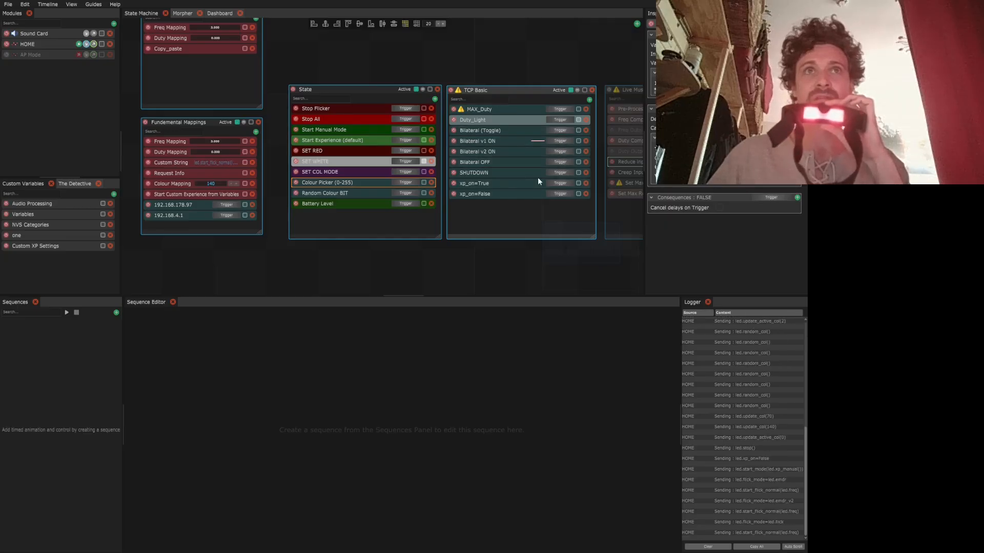
left_click(399, 121)
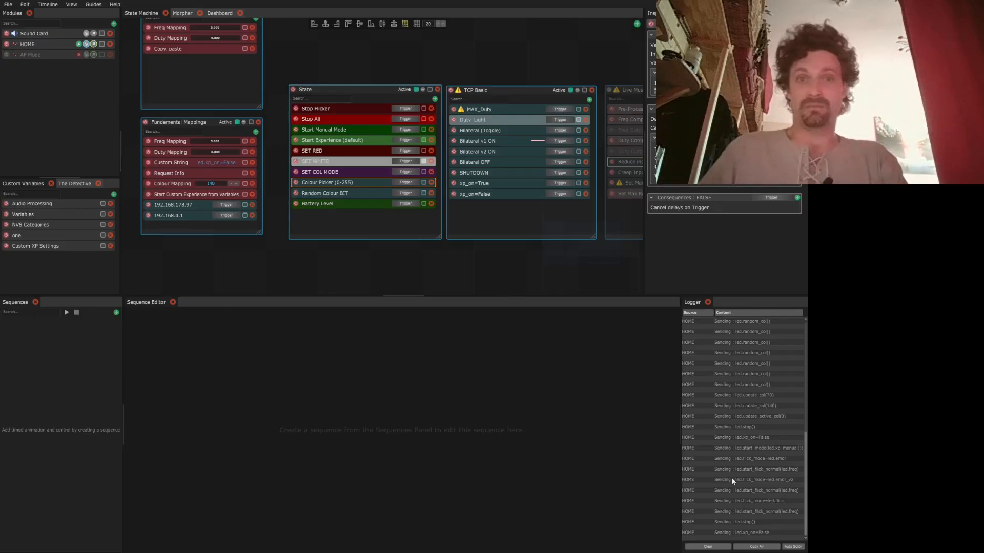
Step: Create a new sequence with an Audio layer and add an audio clip to that layer
left_click(117, 313)
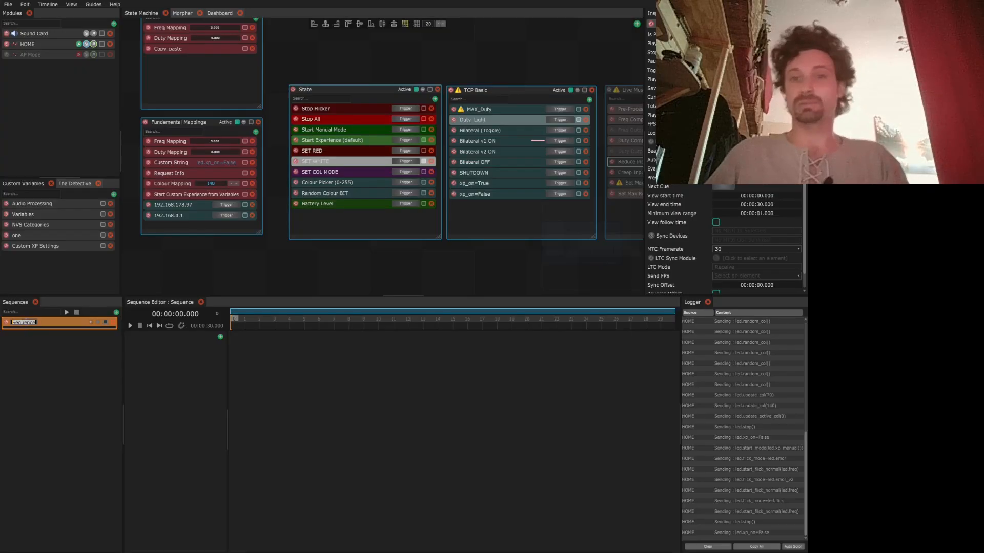
left_click(72, 369)
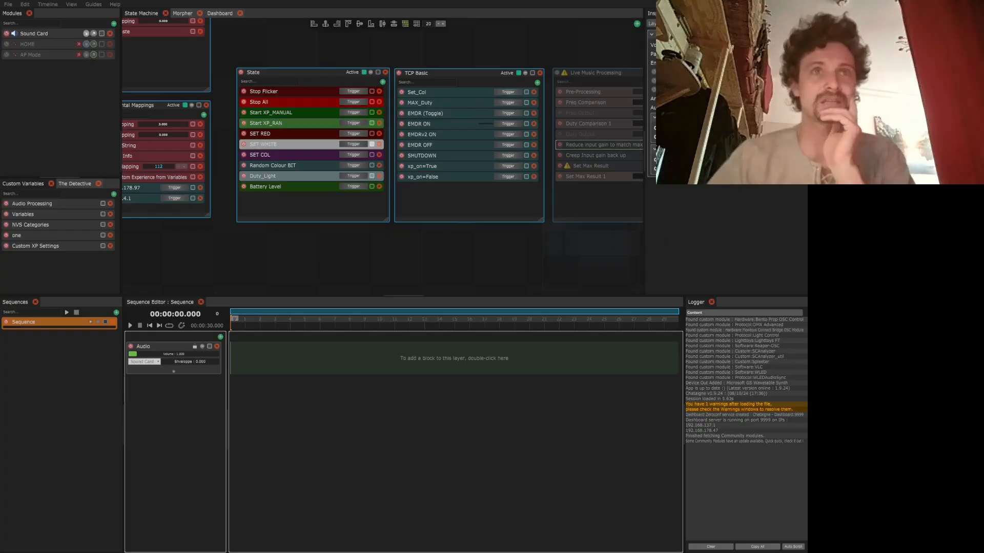
left_click(290, 366)
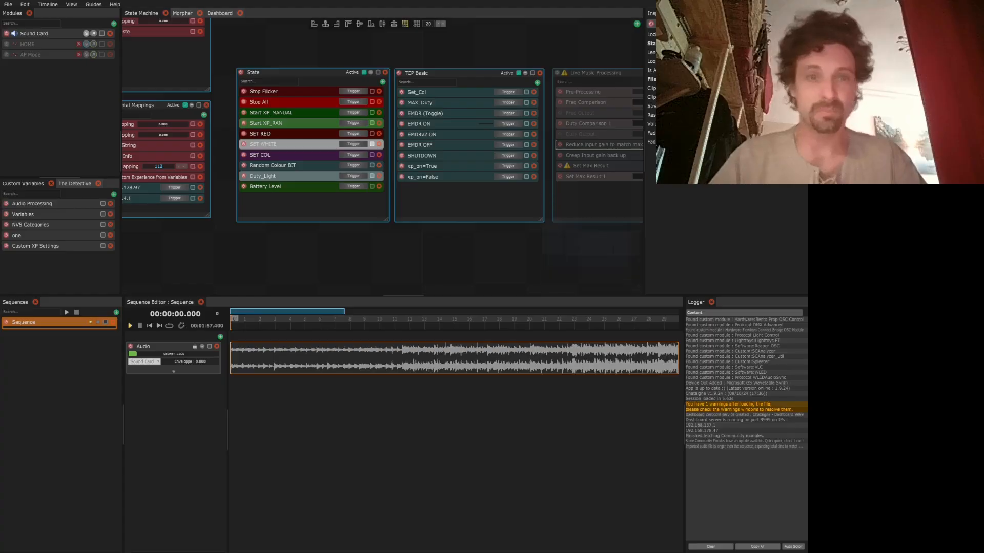
Step: Play the opening seconds of the sequence's audio to check it, and stop playback
key("space")
left_click(129, 326)
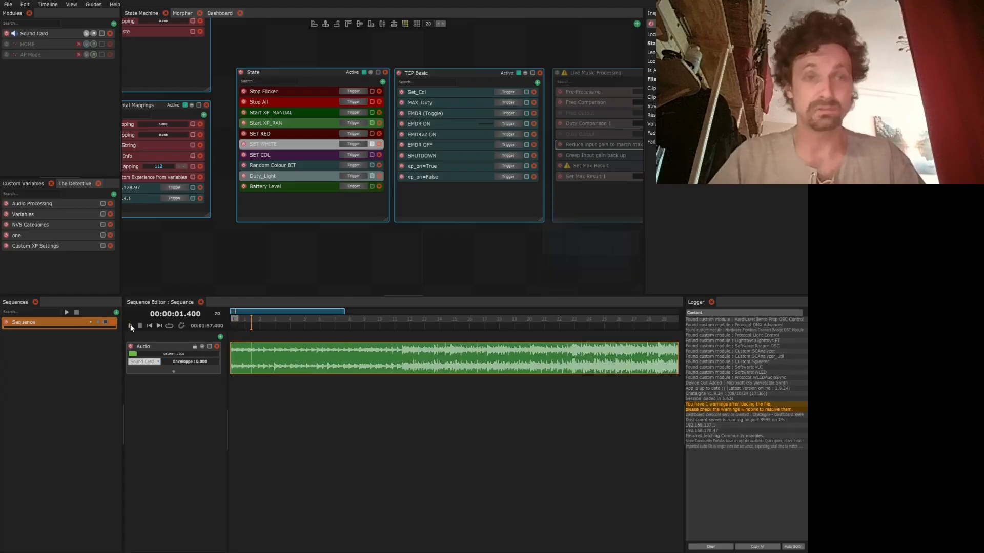
left_click(130, 326)
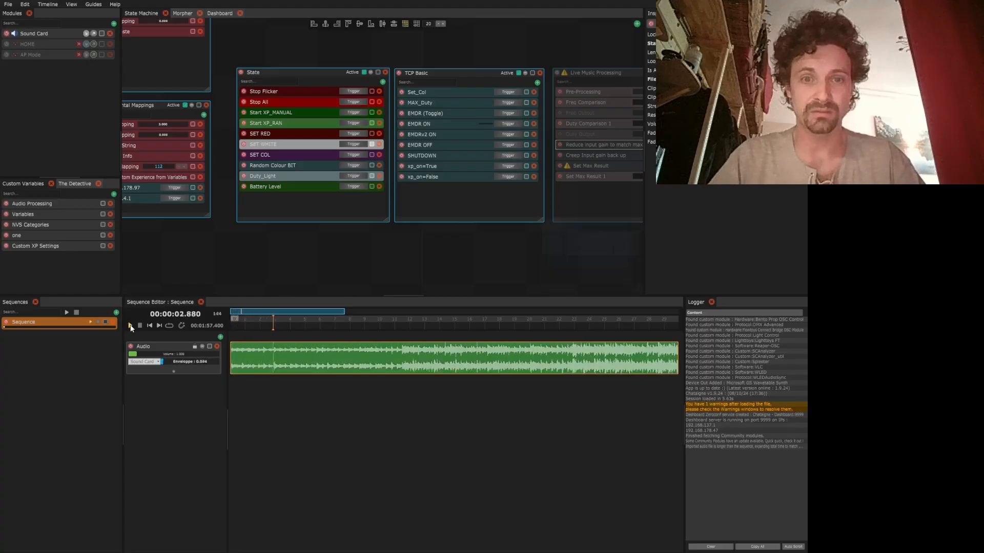
left_click(140, 326)
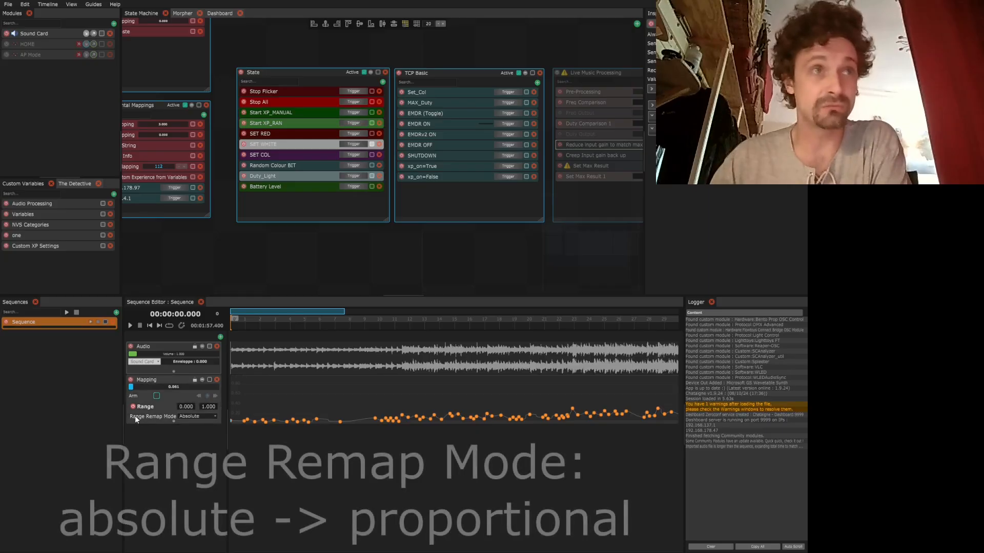
Step: Set the Mapping layer's Range Remap Mode to Proportional and check the Hold easing between its keyframes along the timeline
left_click(189, 417)
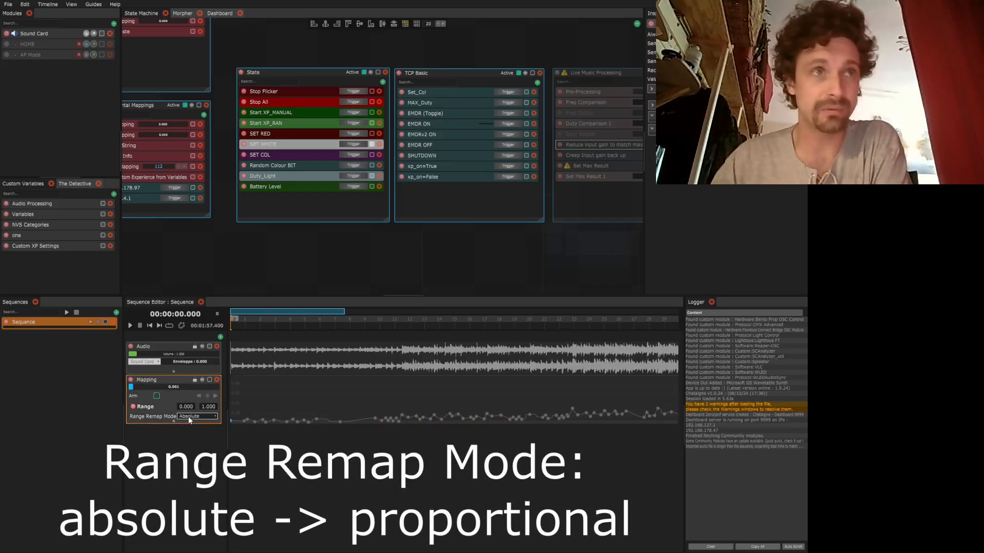
left_click(188, 429)
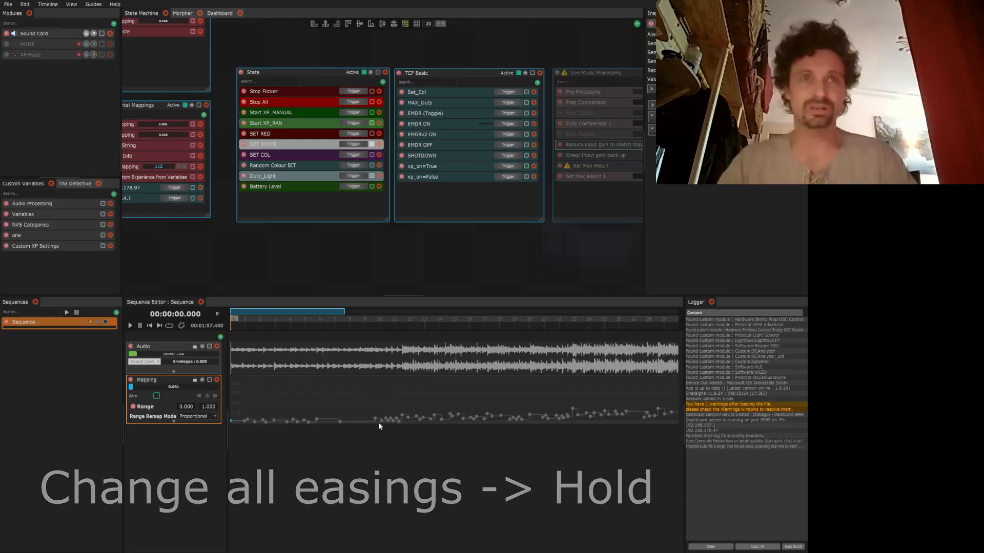
scroll(387, 403, "up", 5)
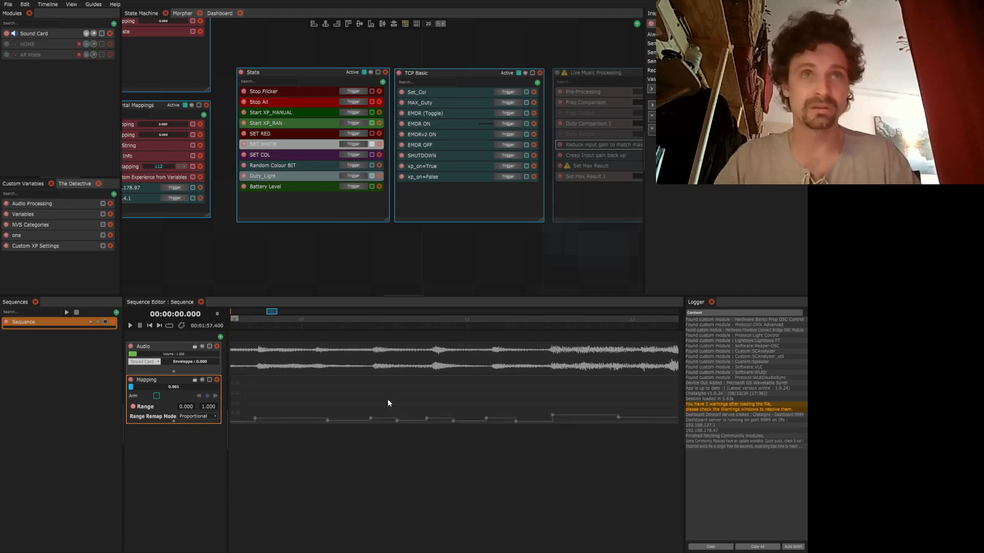
scroll(388, 403, "up", 5)
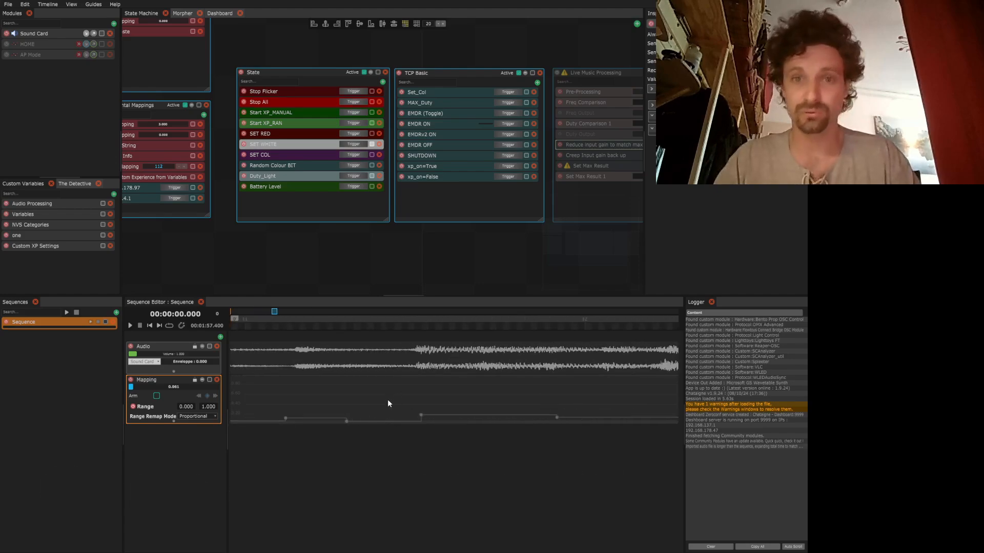
scroll(388, 403, "down", 6)
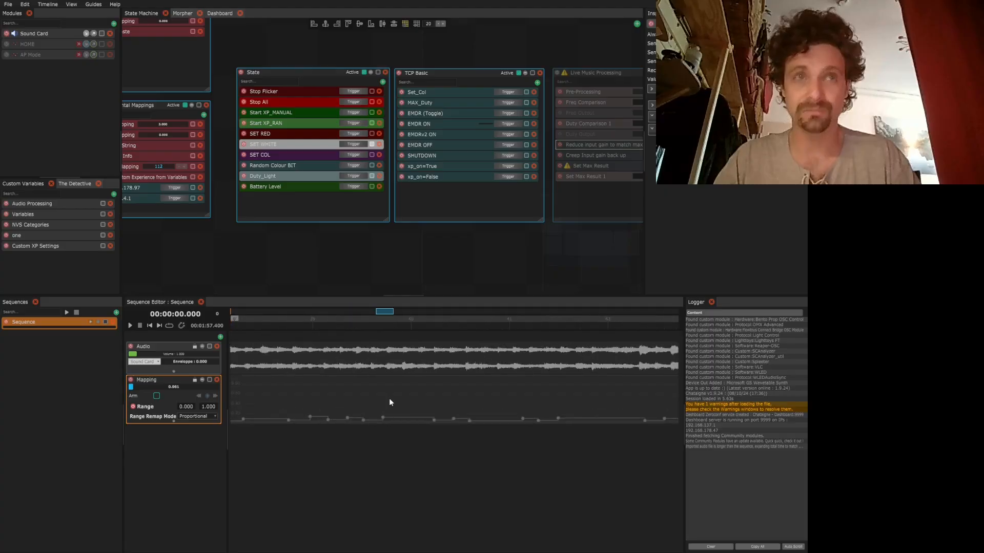
scroll(389, 402, "down", 2)
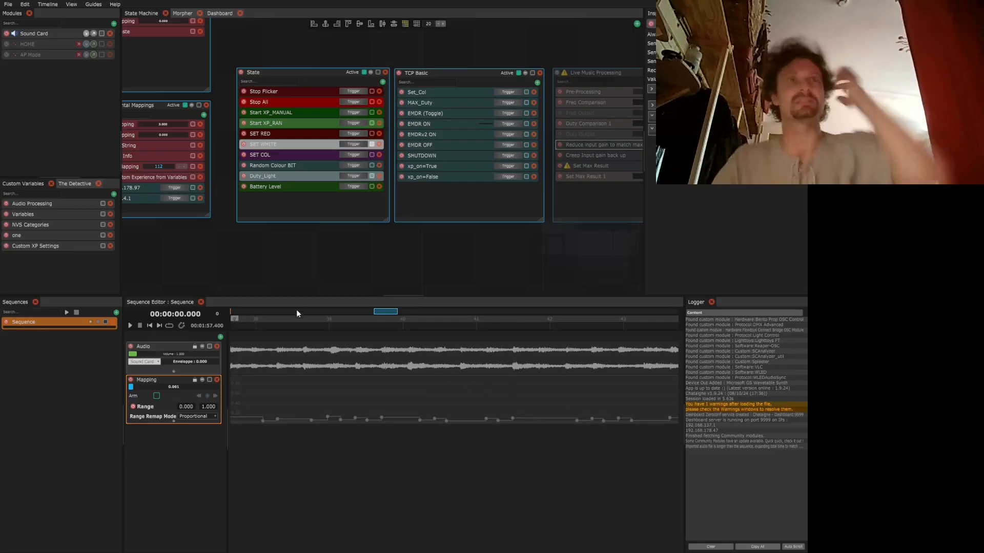
Step: Copy the outputs of the Copy_paste mapping in the Enveloppe Processing state and paste them into the sequence's Mapping layer
left_click_drag(287, 253, 416, 300)
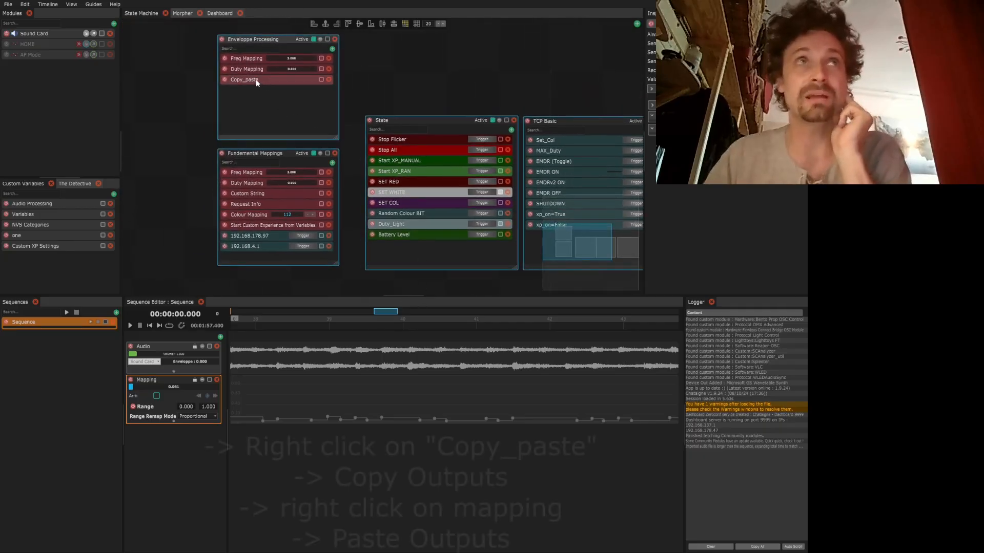
left_click_drag(381, 100, 377, 127)
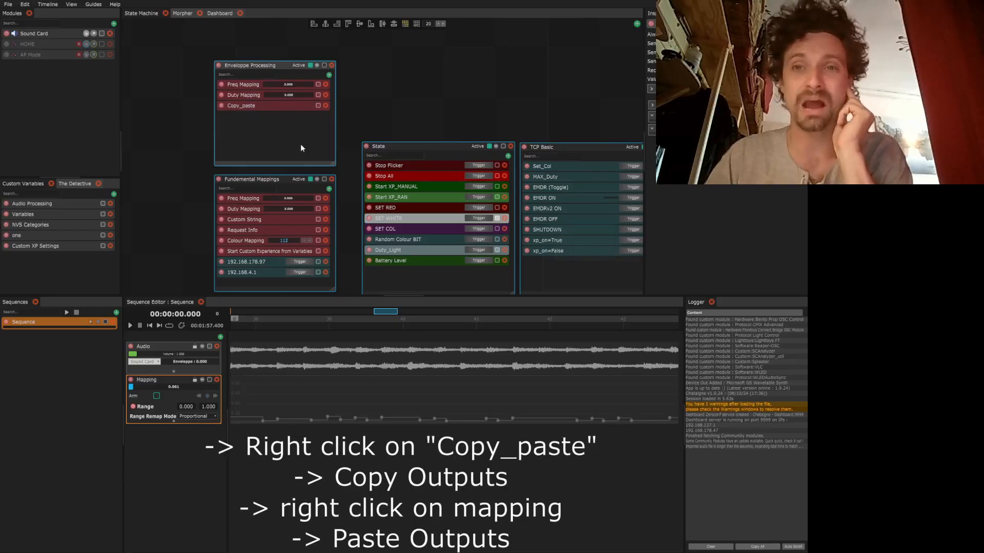
left_click_drag(638, 290, 581, 220)
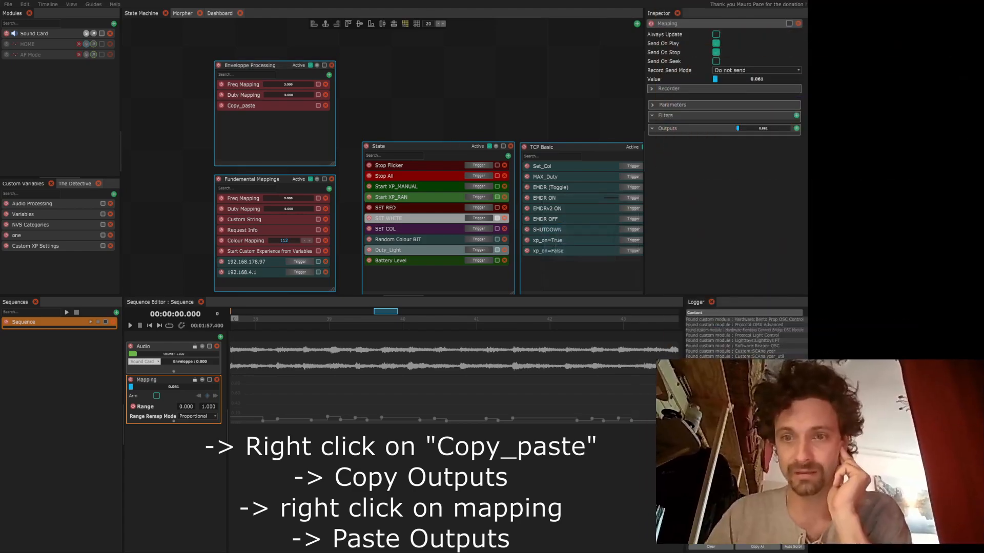
left_click(277, 107)
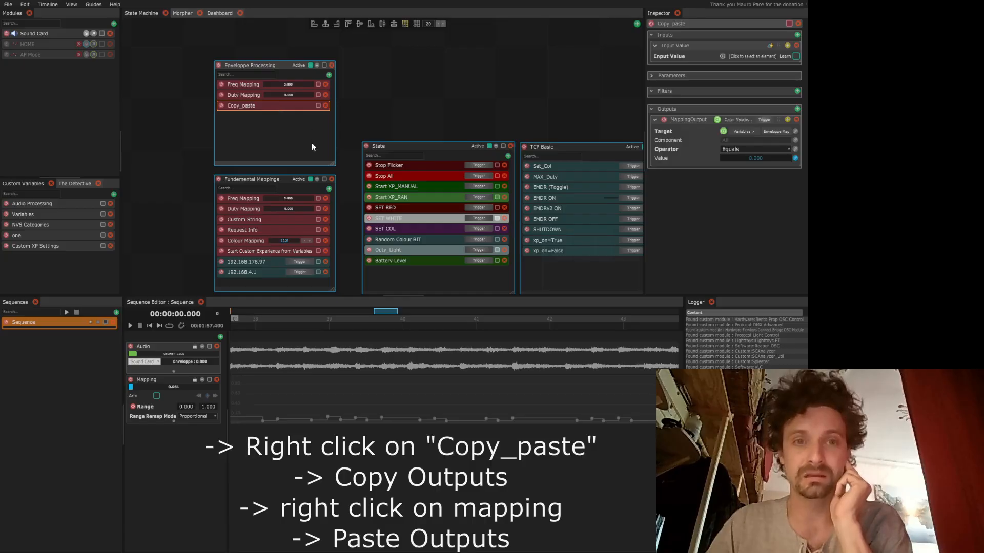
left_click(174, 380)
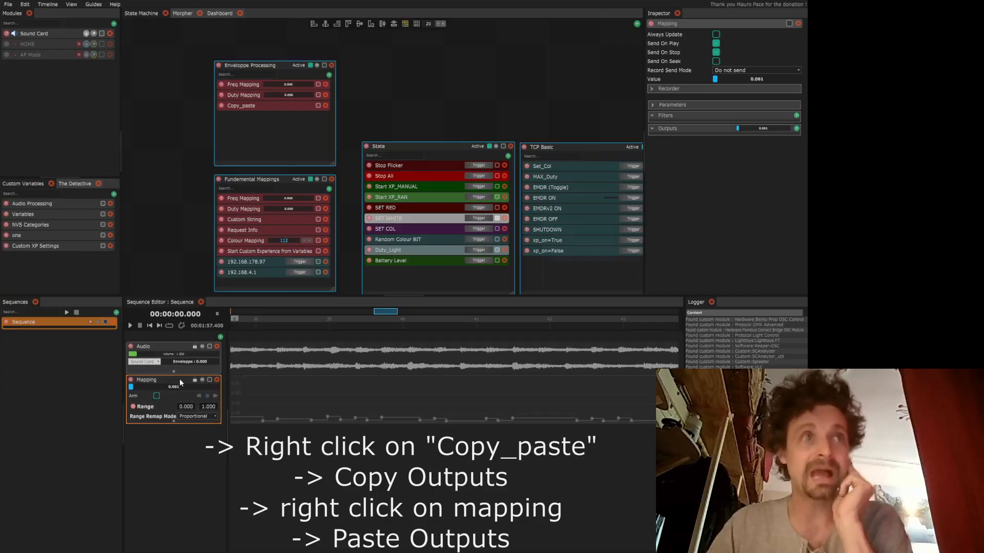
key("ctrl+v")
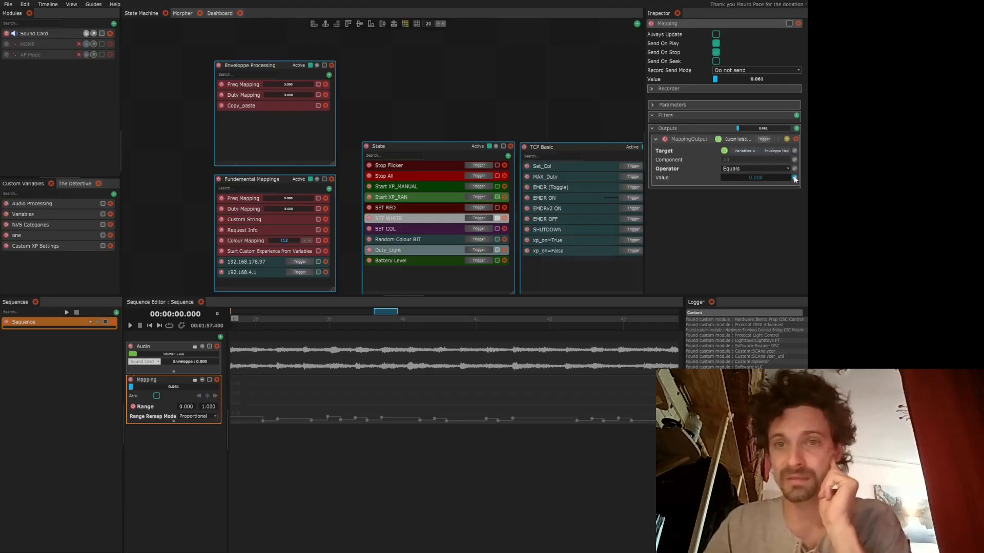
Step: Play the sequence to check the Mapping layer driving the frequency and duty mappings, and stop playback
left_click(129, 326)
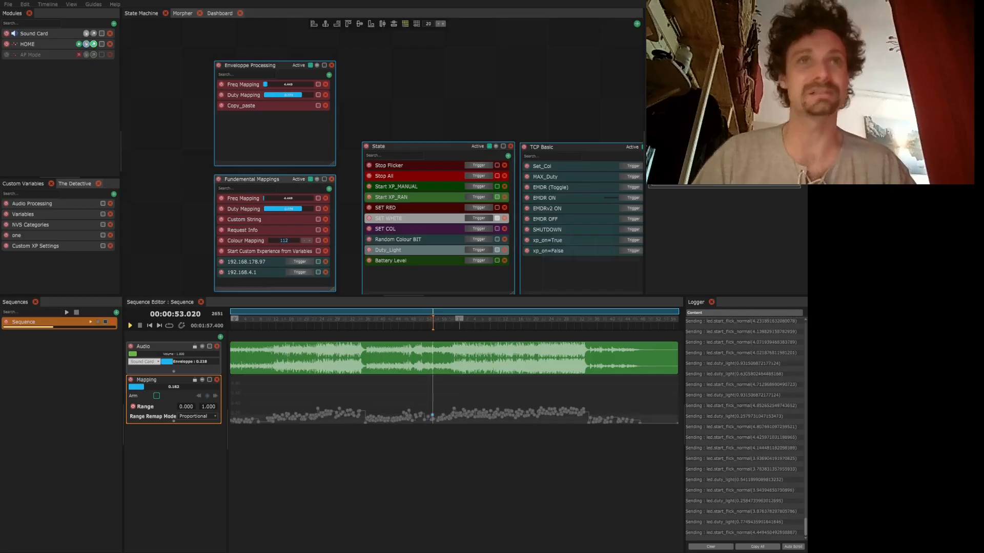
scroll(425, 154, "down", 2)
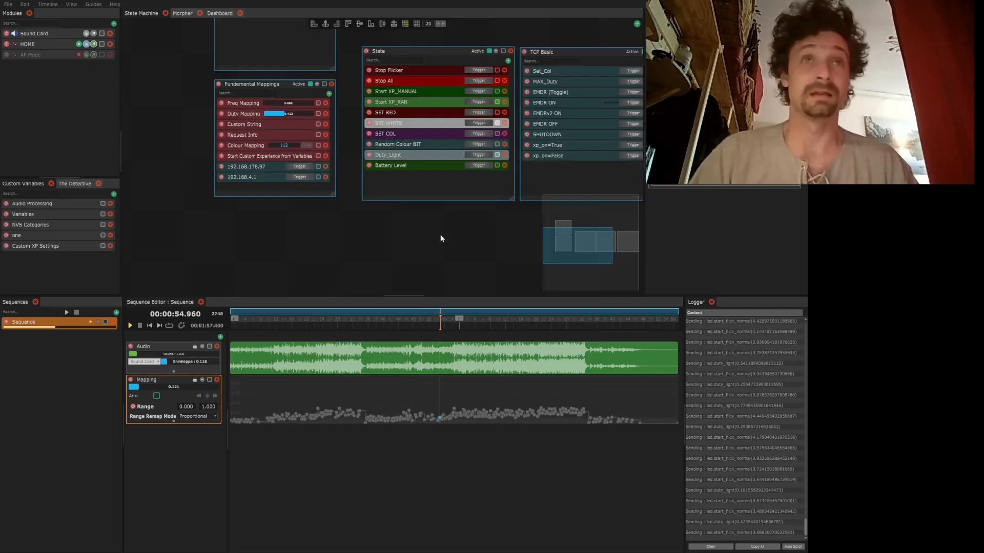
left_click_drag(440, 234, 368, 266)
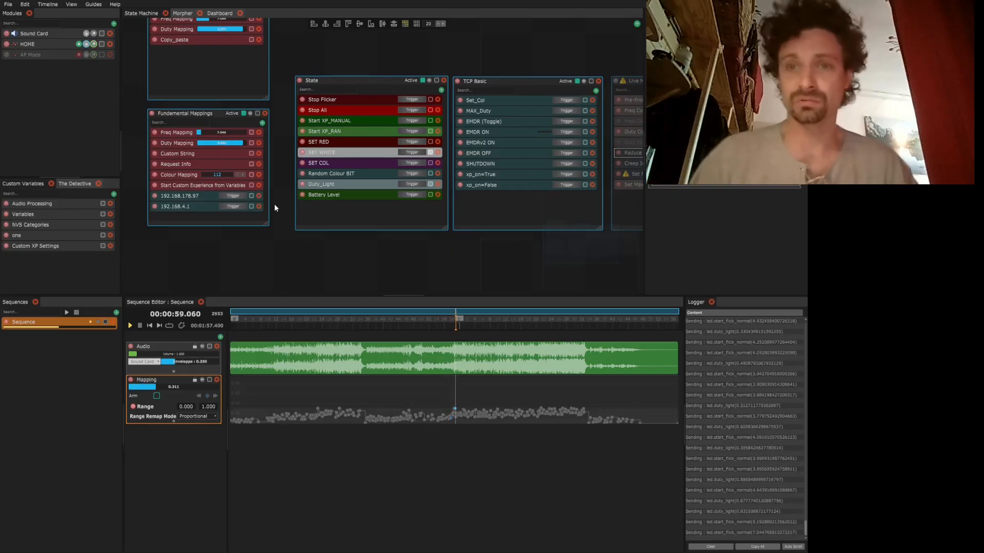
scroll(387, 245, "up", 1)
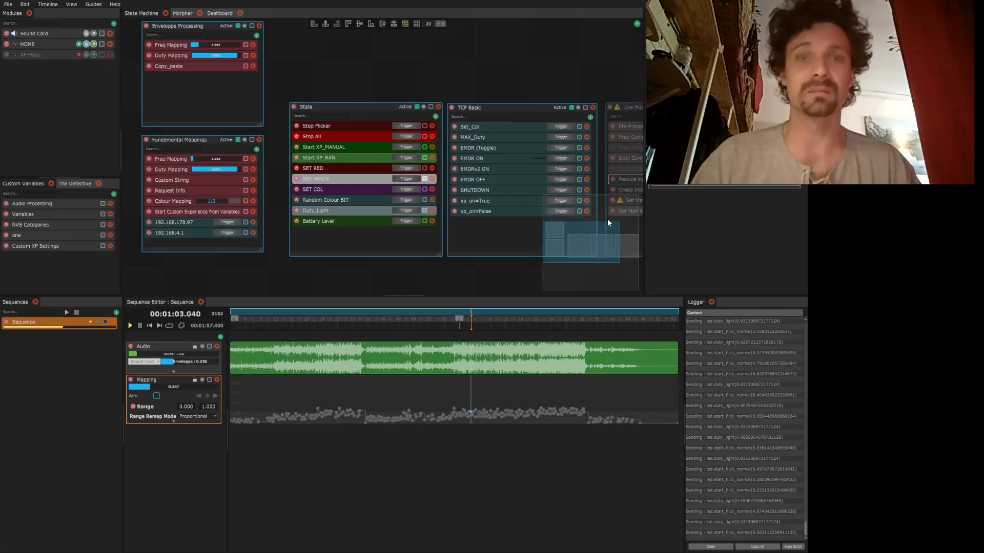
left_click(140, 326)
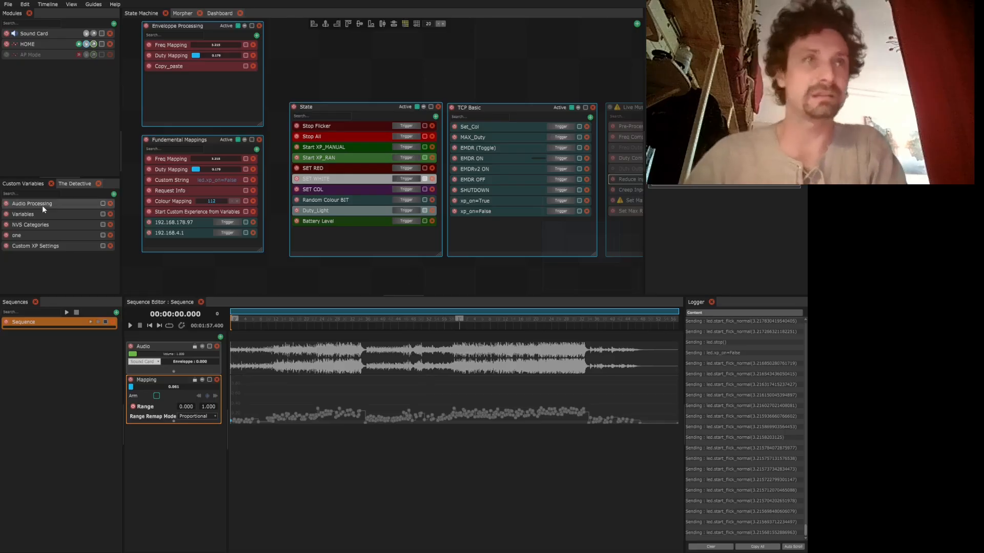
Step: Add a Trigger layer to the sequence and place a trigger on it at 00:00:34.020, where the music drops
left_click(220, 337)
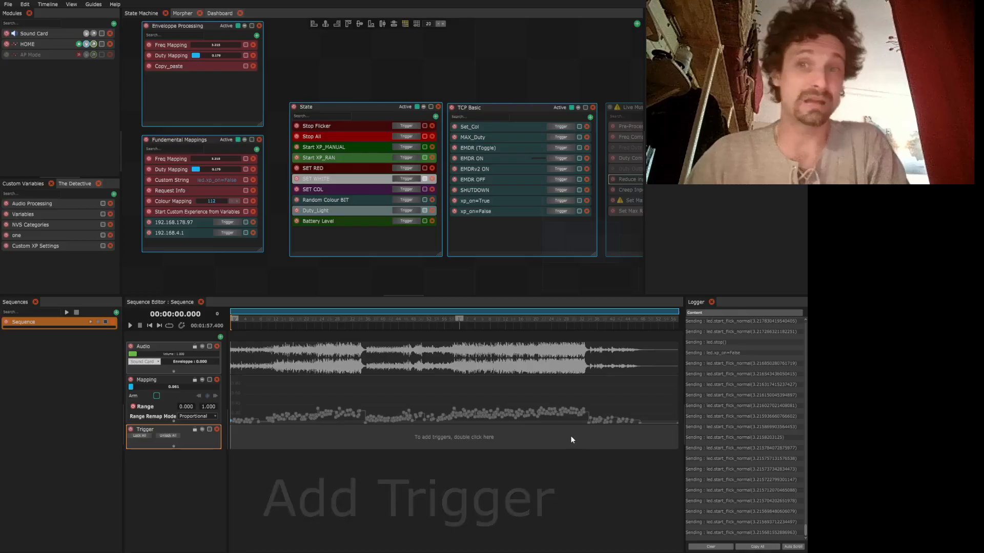
left_click(366, 445)
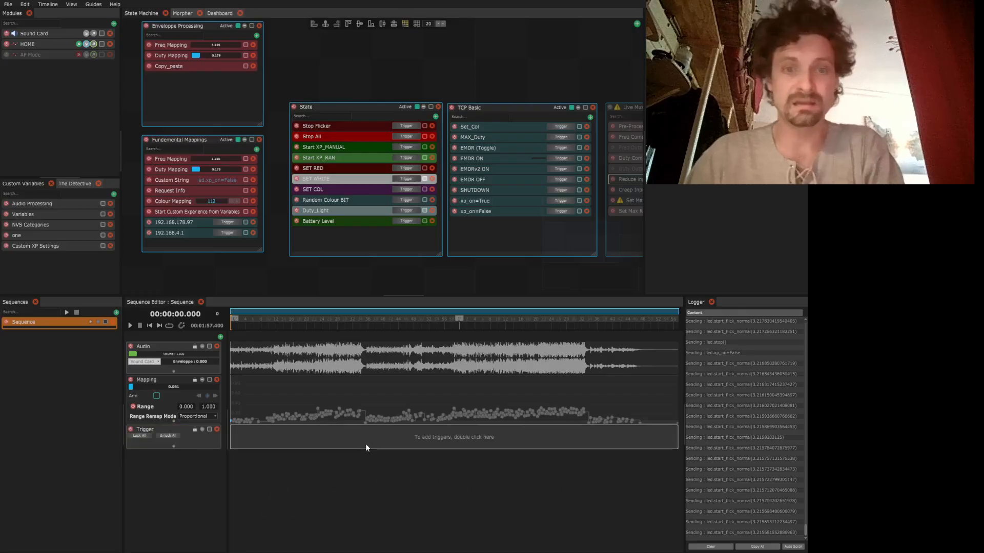
scroll(361, 435, "up", 5)
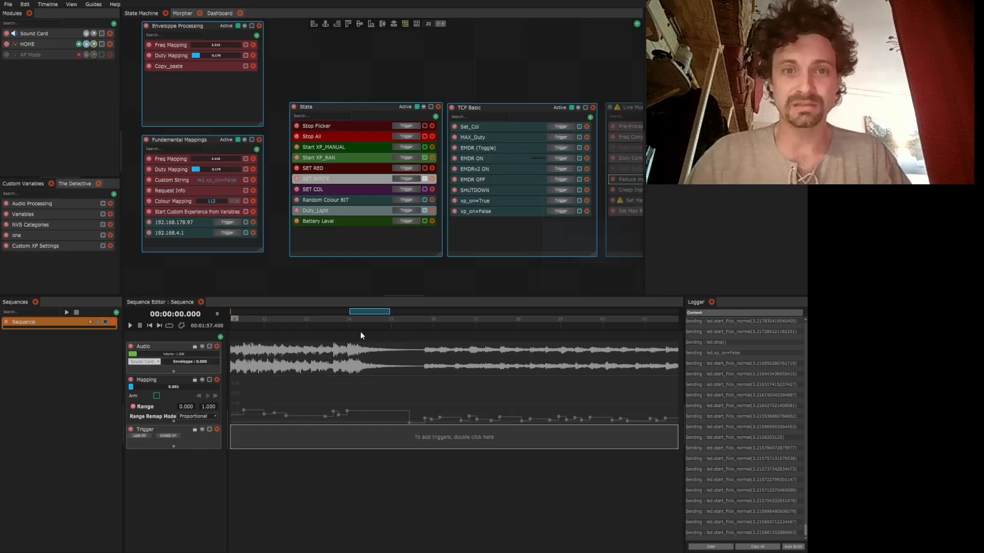
left_click(345, 325)
left_click(318, 322)
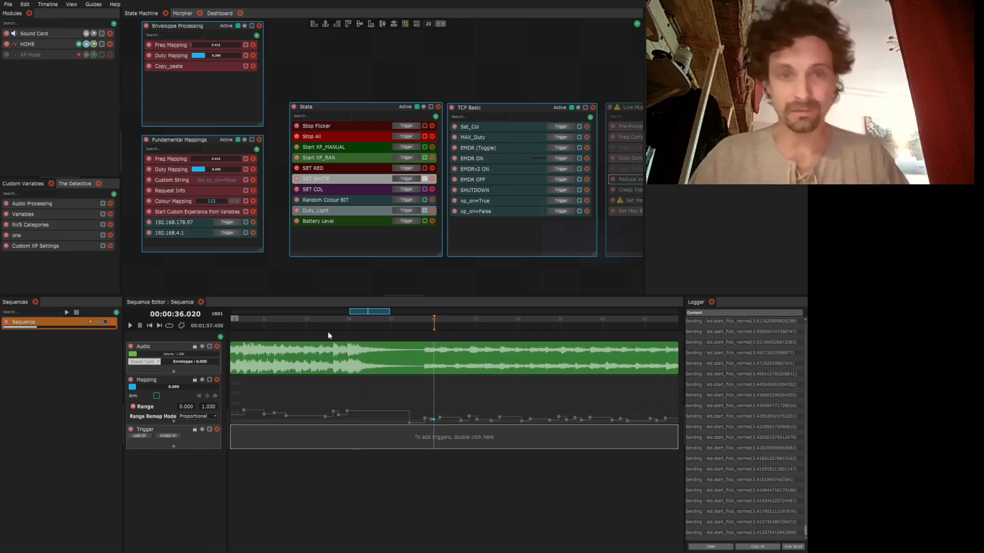
left_click(312, 325)
key("space")
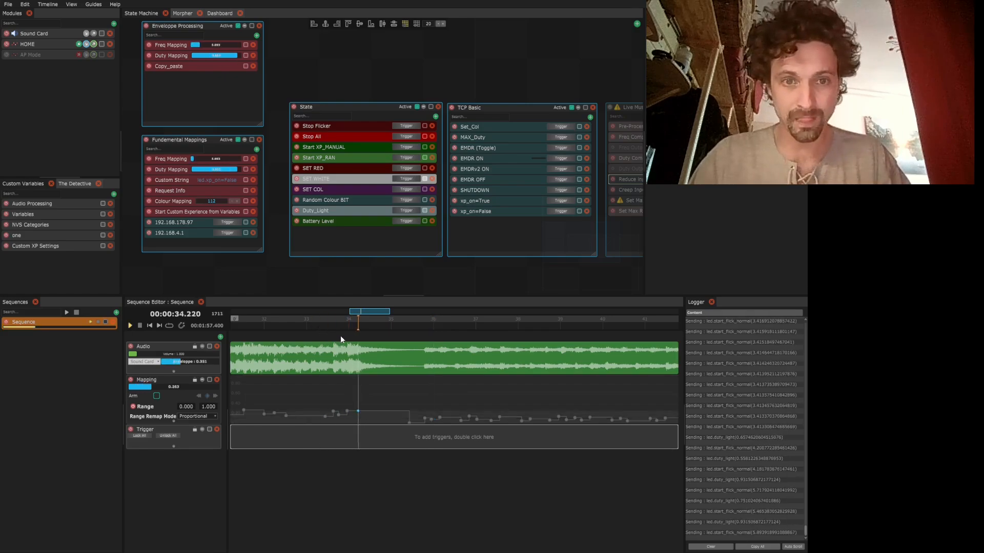
left_click_drag(352, 327, 350, 328)
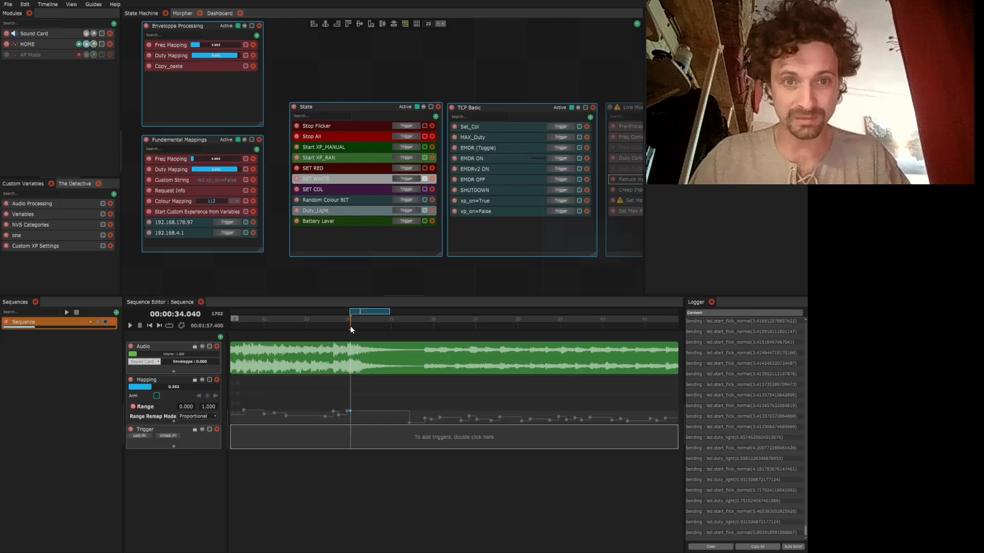
double_click(350, 439)
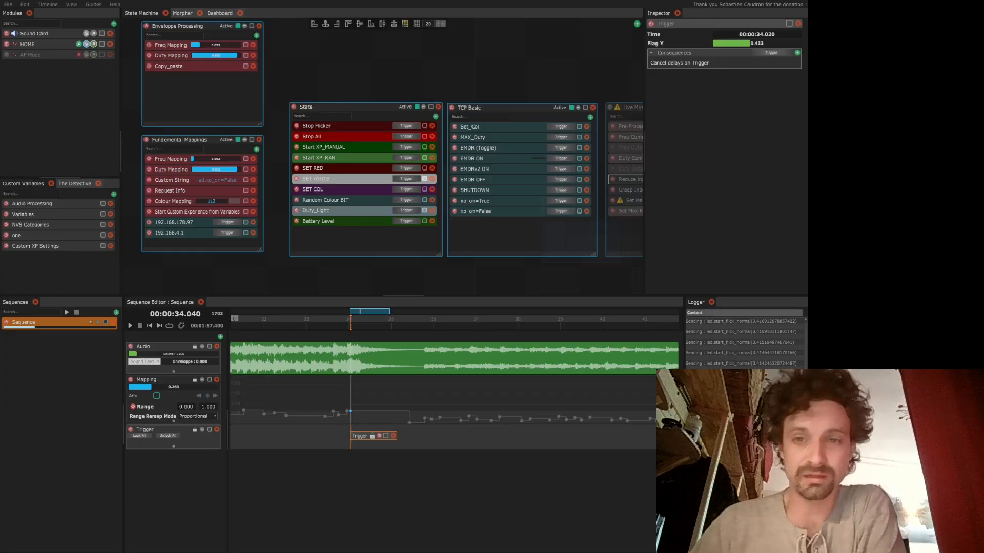
Step: Give the trigger a consequence targeting TCP Basic > Bilateral v1 ON and rename the trigger Bilateral v1
left_click_drag(579, 246, 579, 235)
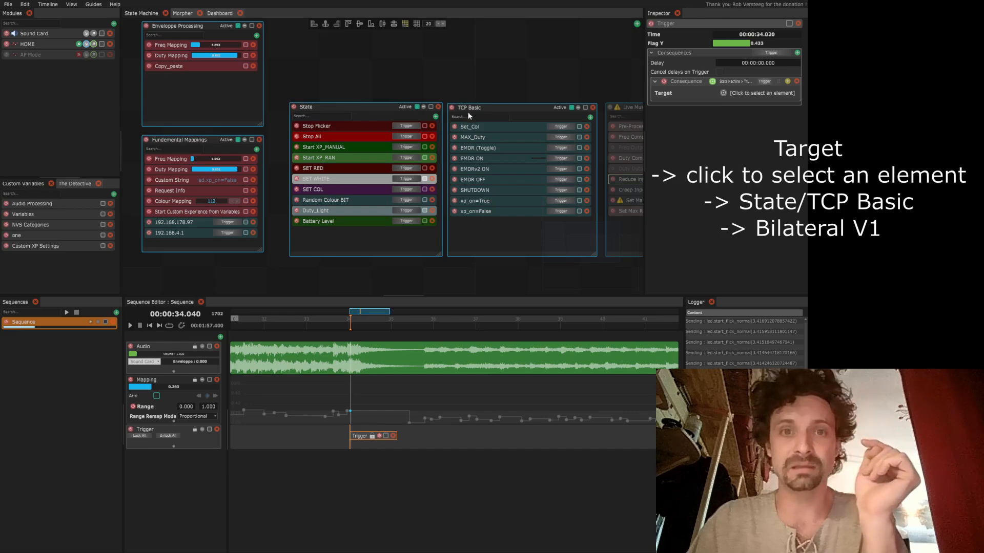
left_click(764, 131)
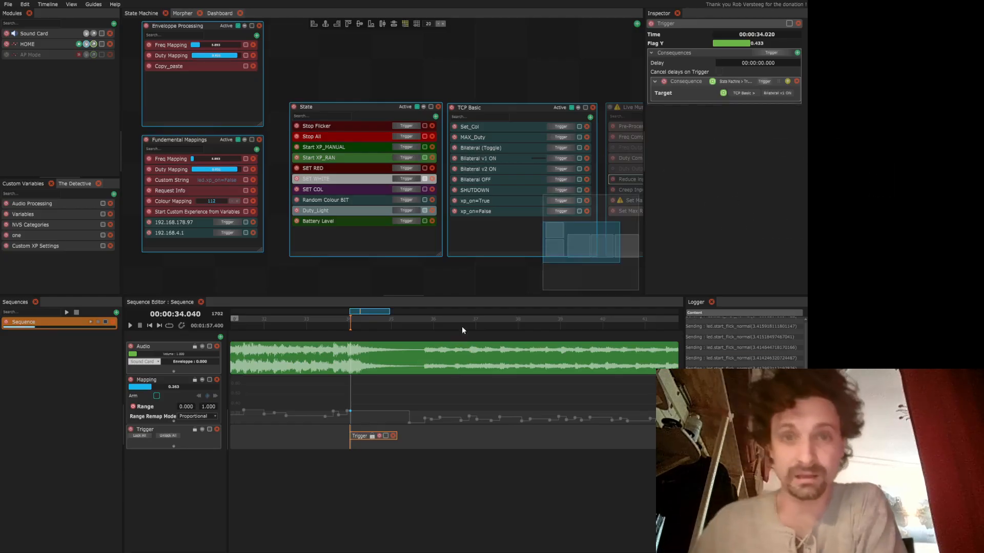
left_click(476, 156)
left_click(475, 168)
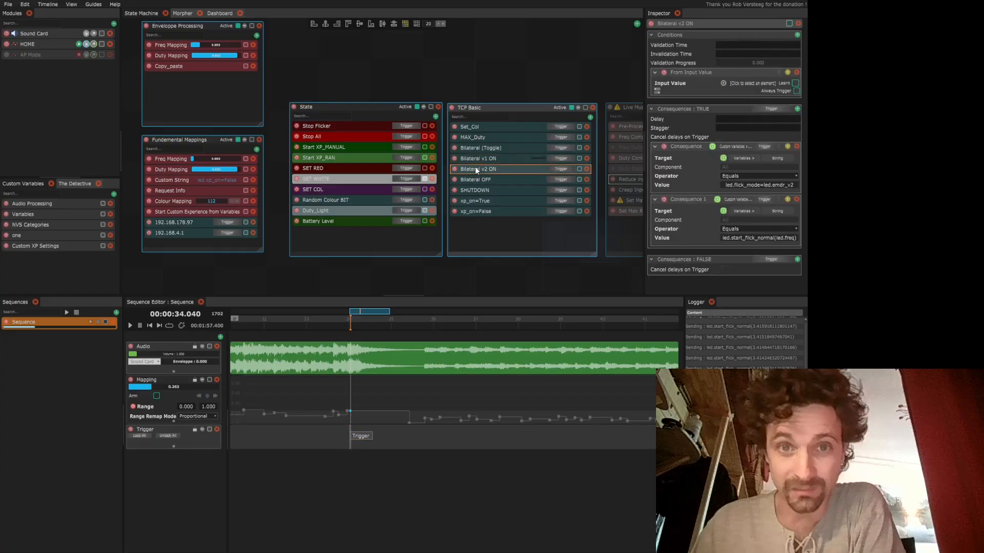
left_click(475, 179)
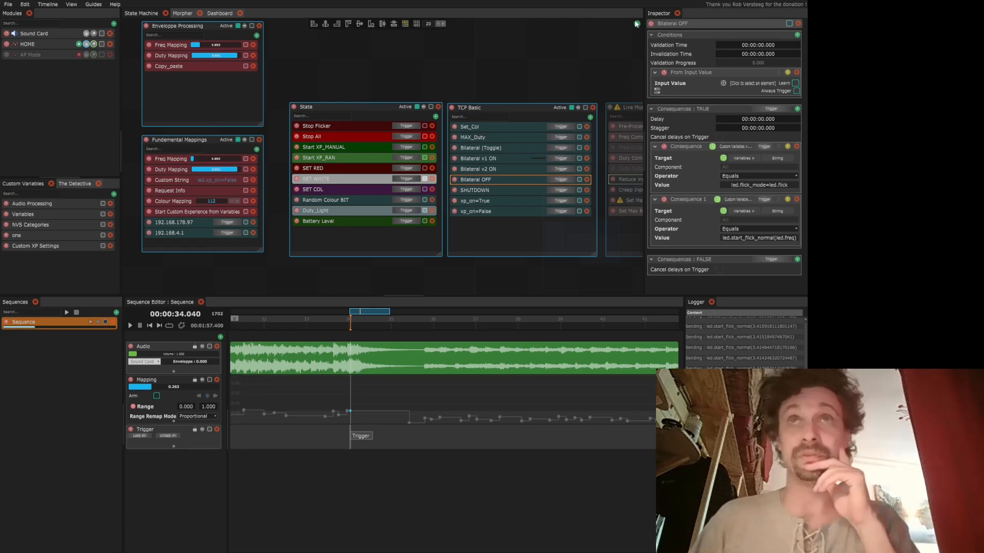
left_click_drag(479, 158, 345, 435)
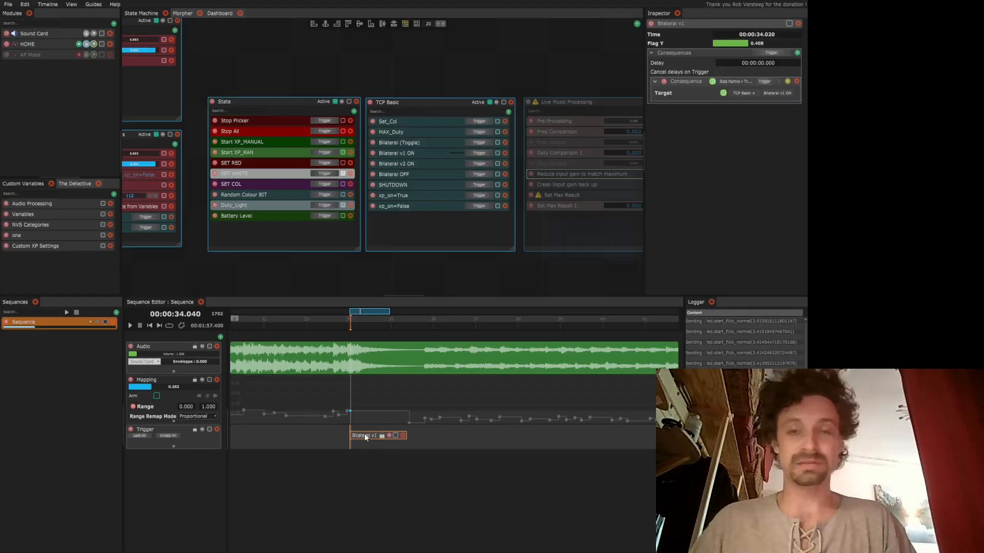
Step: Add a second trigger named Bilateral OFF at 00:00:46.860, with its consequence targeting TCP Basic > Bilateral OFF
scroll(463, 436, "down", 5)
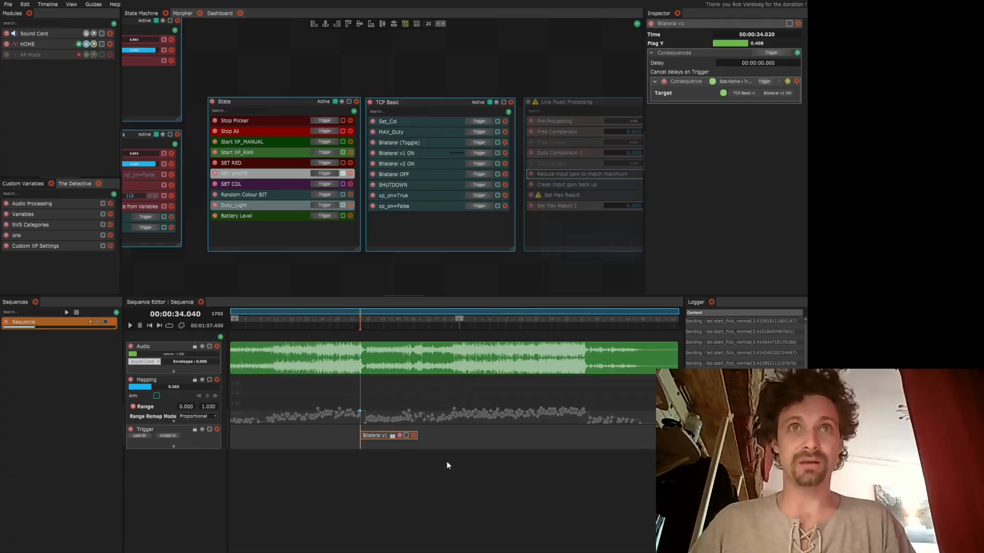
left_click(411, 354)
scroll(411, 361, "up", 4)
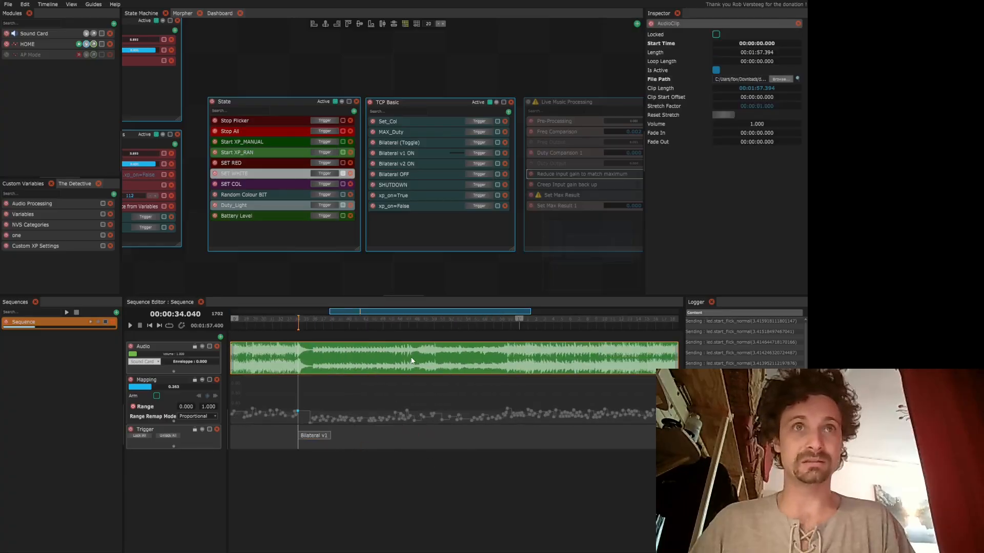
scroll(411, 361, "up", 3)
left_click_drag(426, 328, 404, 329)
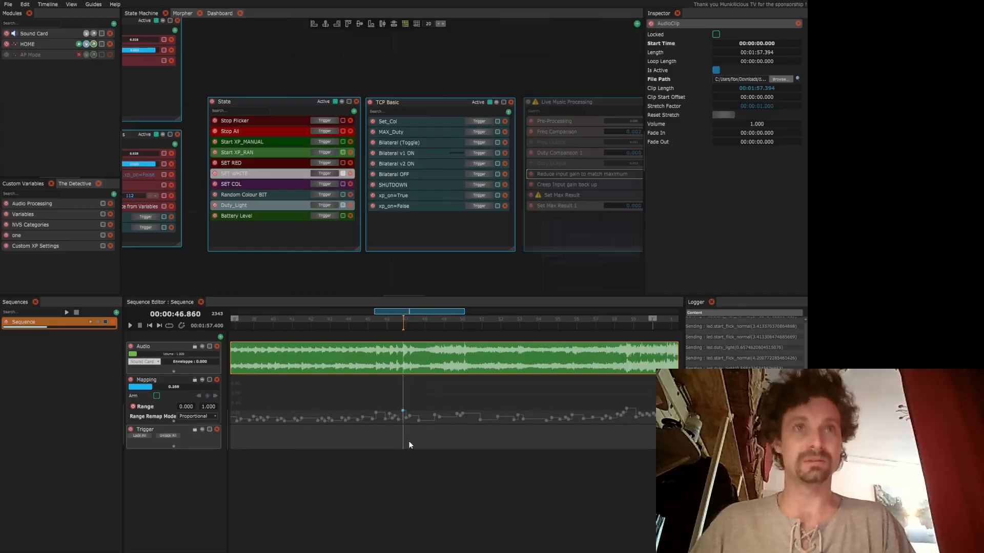
scroll(401, 442, "up", 3)
key("ctrl+v")
left_click(316, 438)
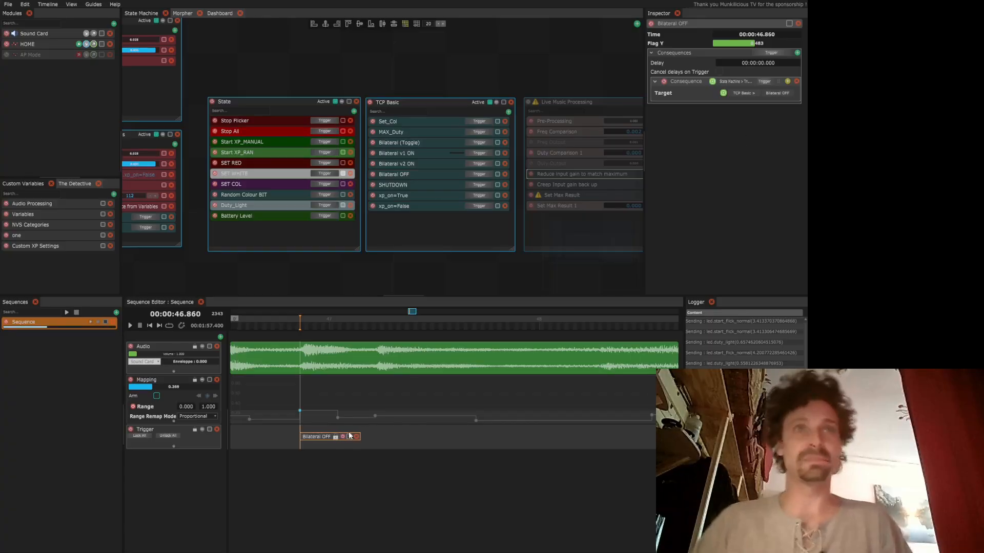
Step: Raise the Mapping layer's keyframes at and just after the Bilateral OFF trigger, around 47 seconds
scroll(348, 436, "down", 5)
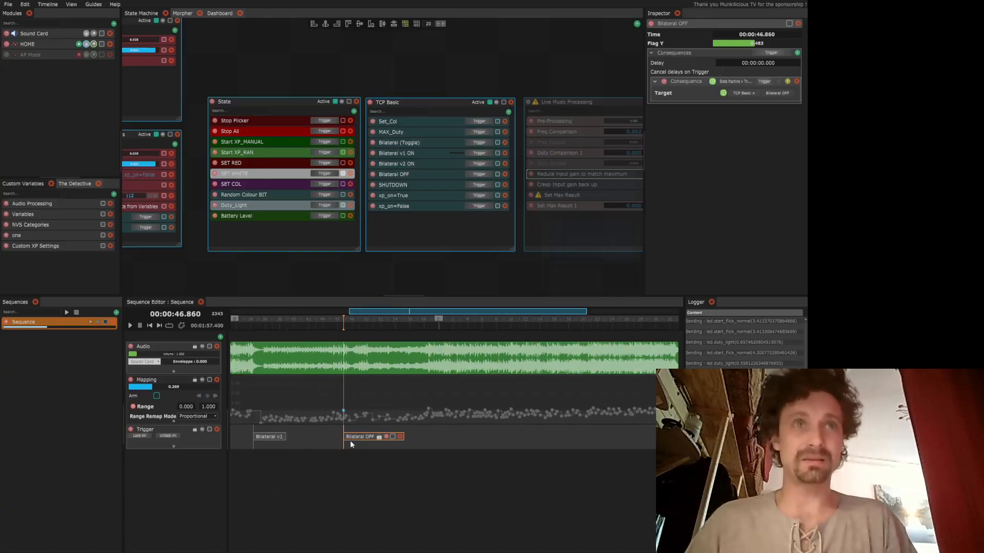
scroll(354, 431, "down", 3)
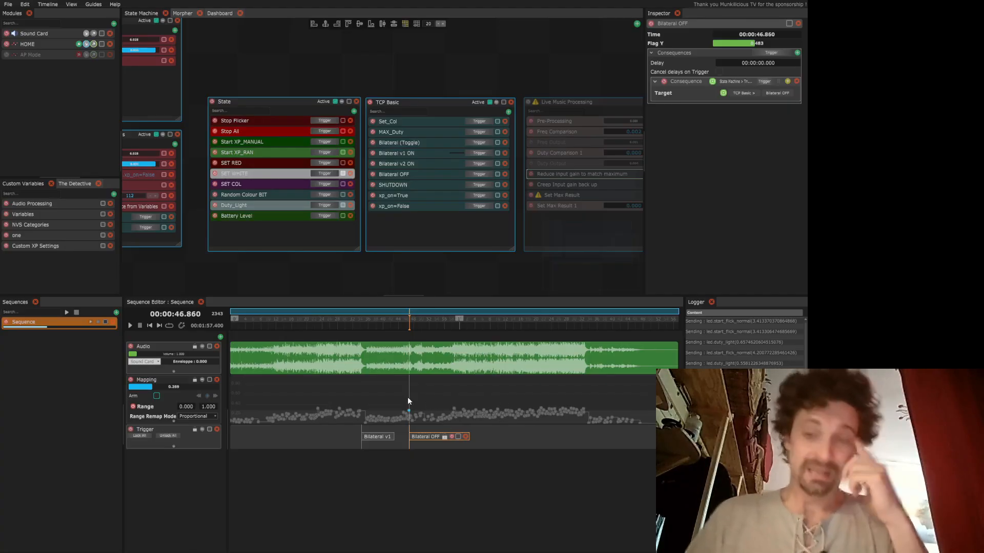
scroll(410, 405, "up", 4)
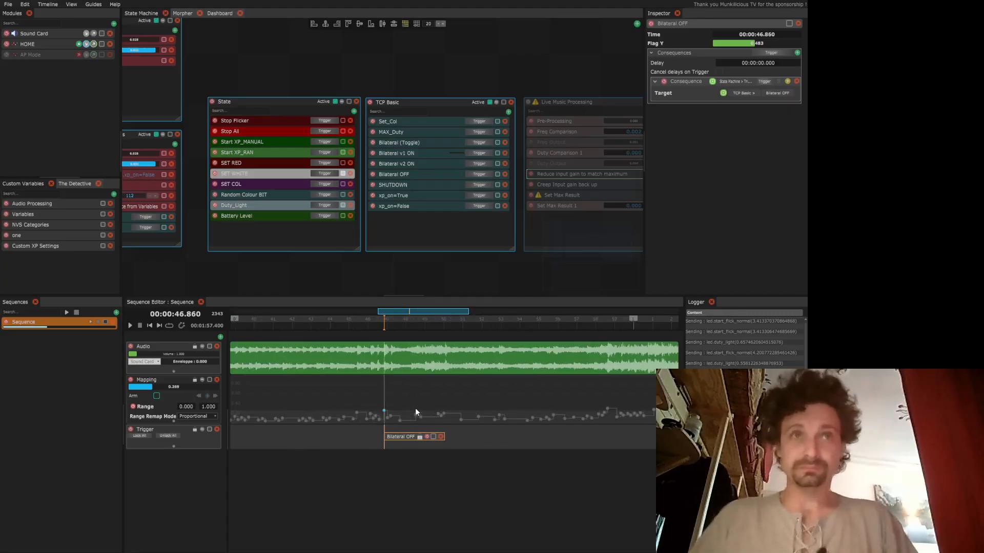
scroll(416, 411, "up", 2)
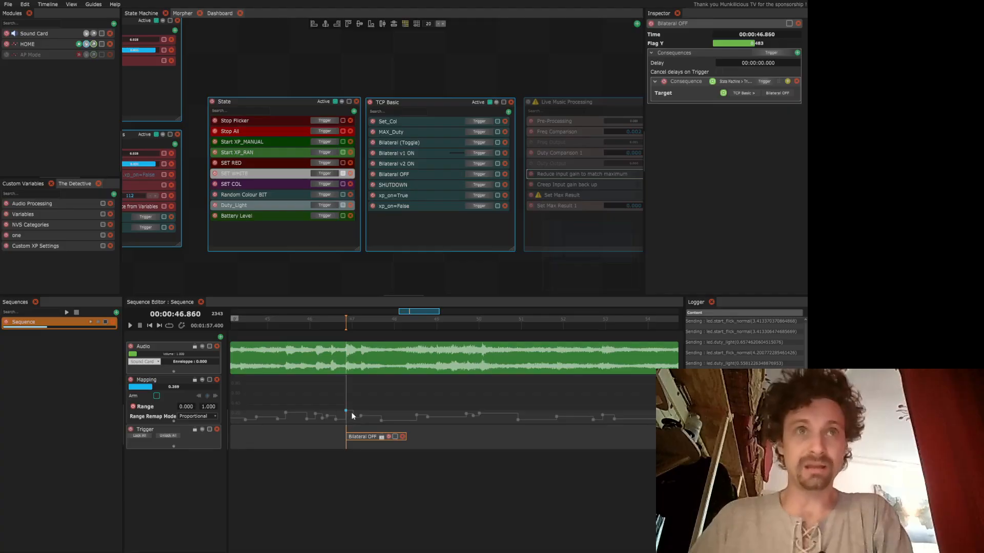
left_click_drag(346, 410, 362, 398)
key("ctrl+v")
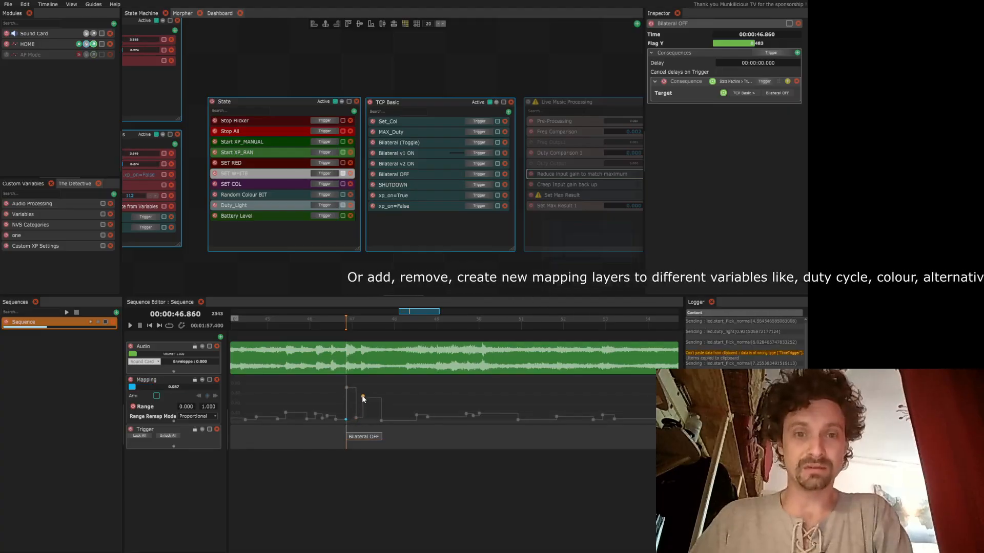